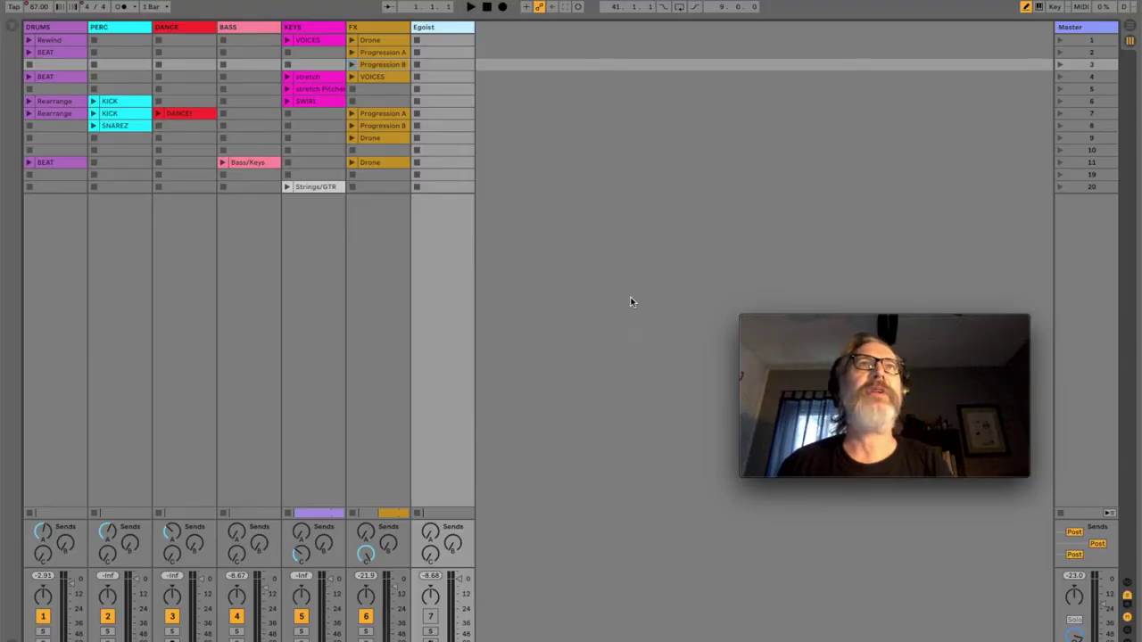
- View the Rewind clip's sample, then the DRUMS BEAT clip's warped 101.00 BPM sample
click(49, 39)
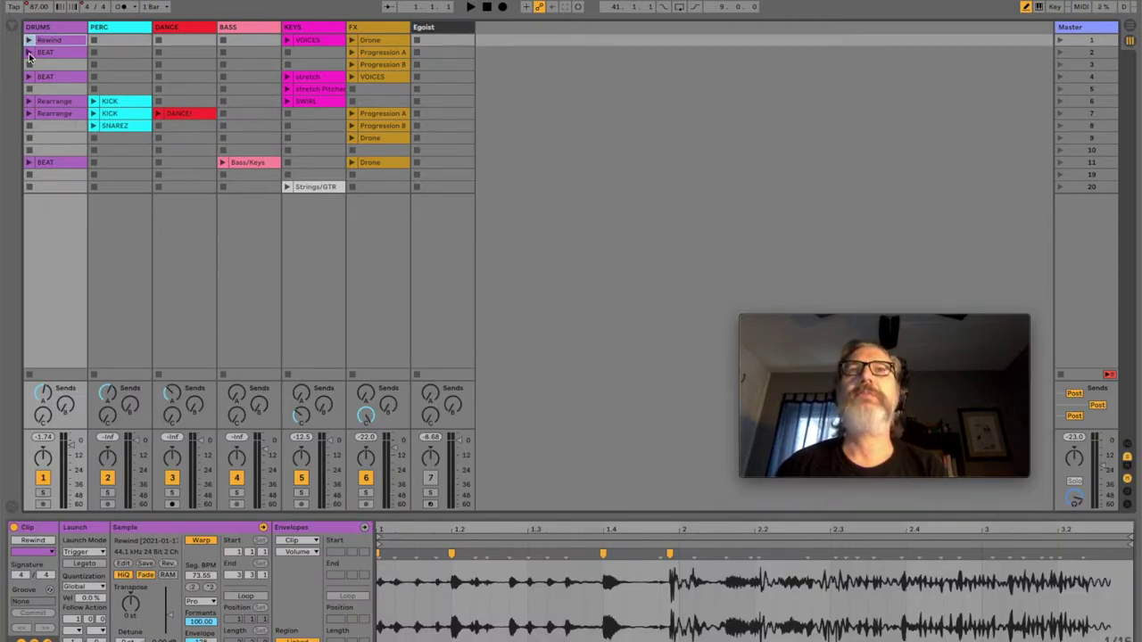
click(54, 53)
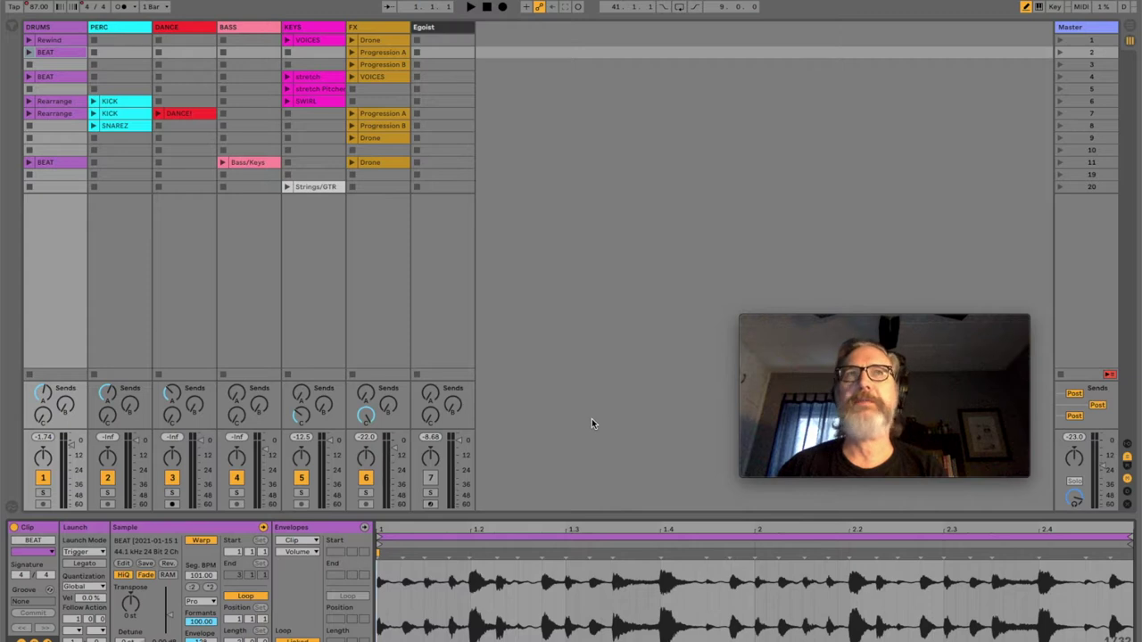
- Play and stop the BEAT clip, then launch the Rearrange and DANCE! clips
click(30, 53)
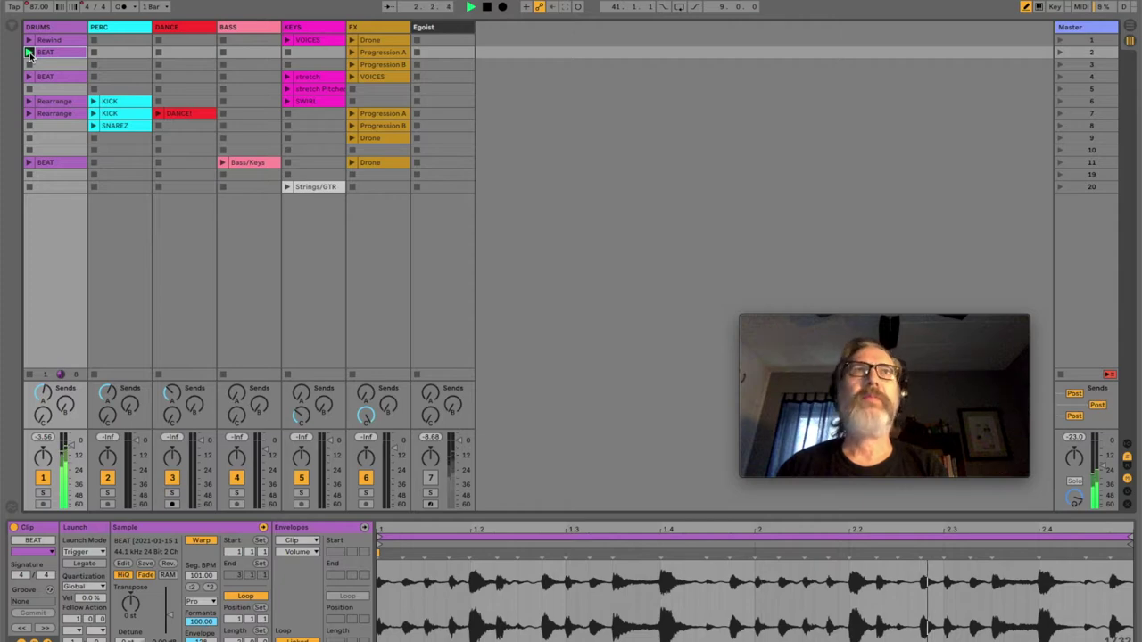
click(30, 64)
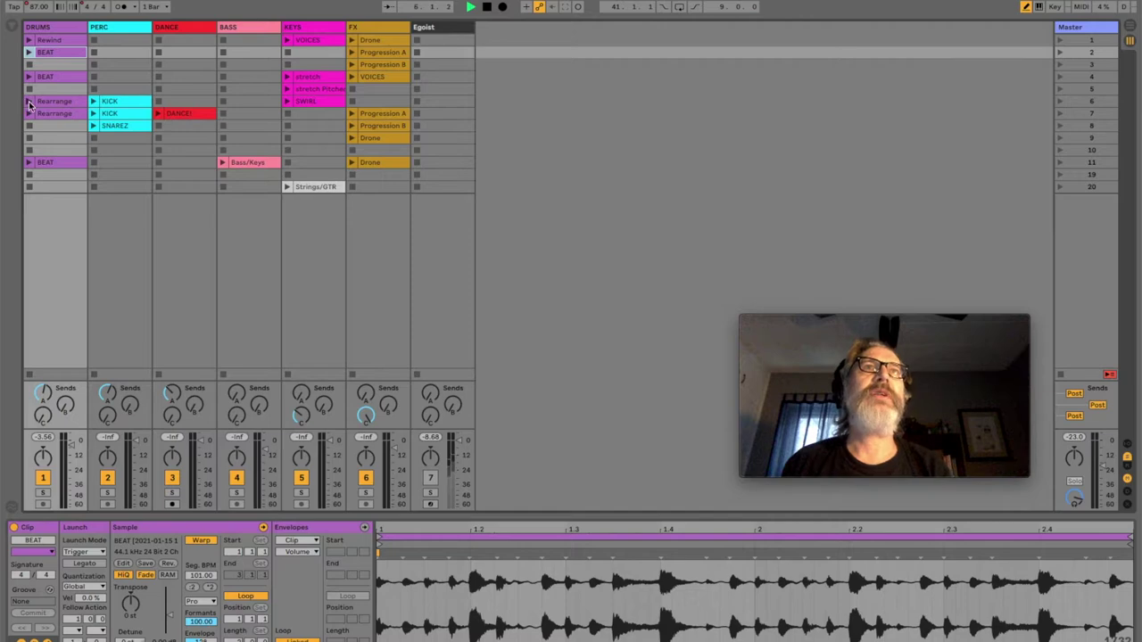
click(28, 102)
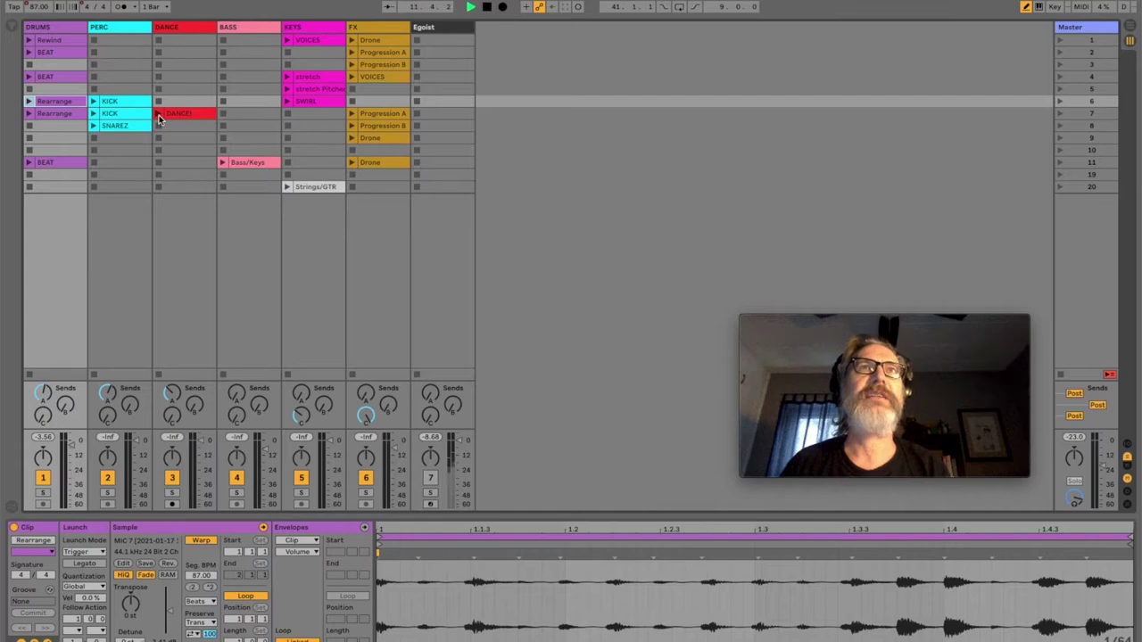
click(159, 116)
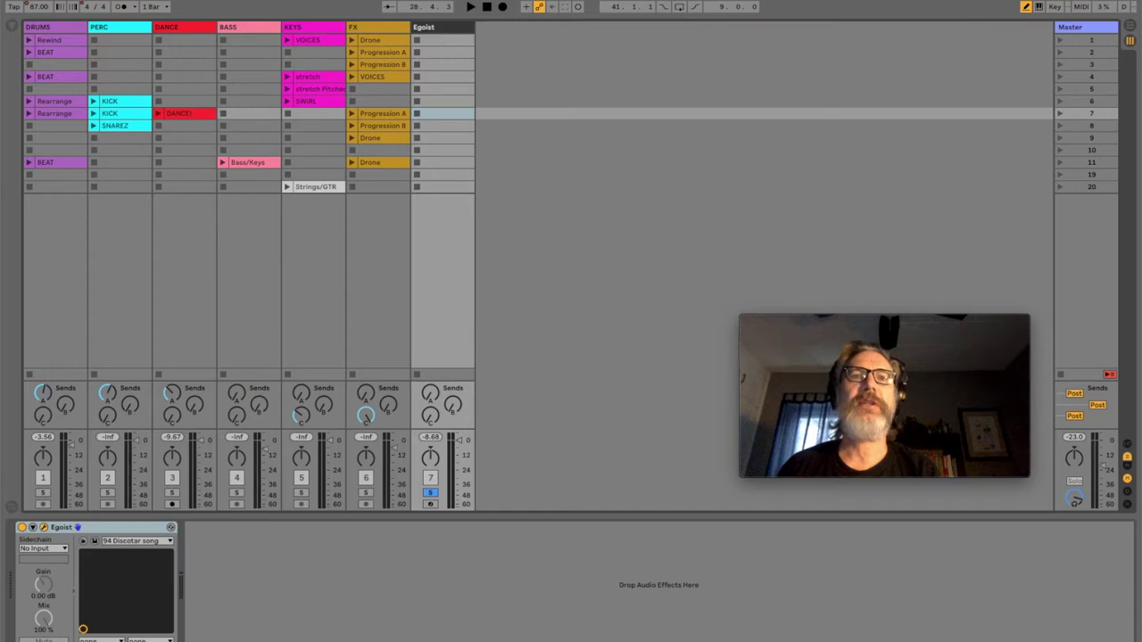
- Open Egoist higher on screen, reset slices to 1–16 order and clear all pitch offsets
click(77, 528)
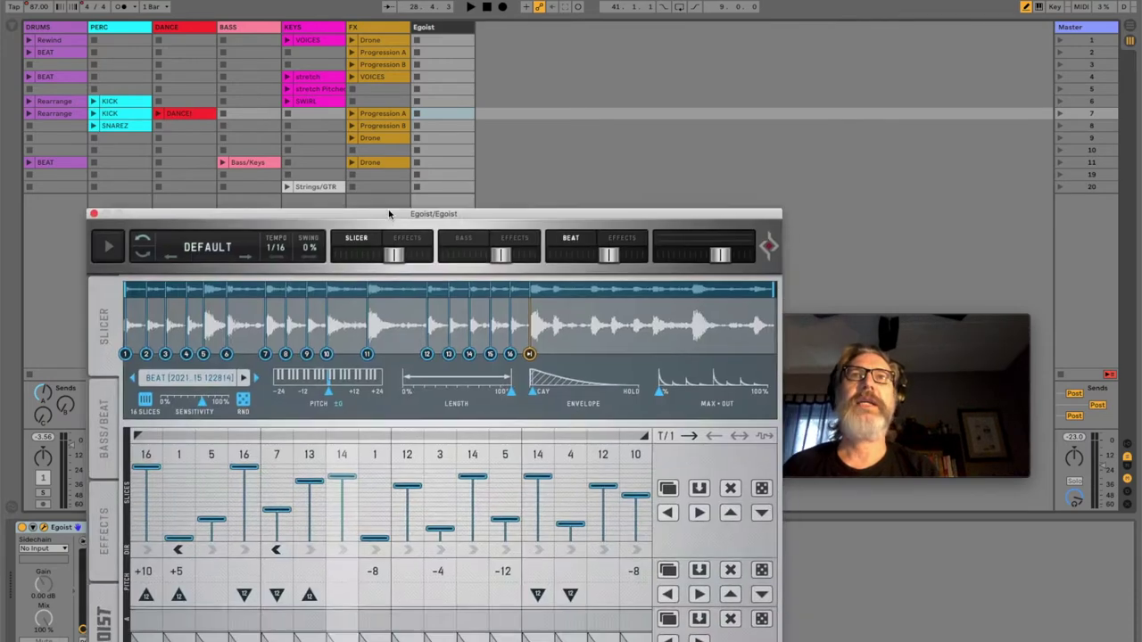
drag(378, 213, 316, 41)
click(110, 201)
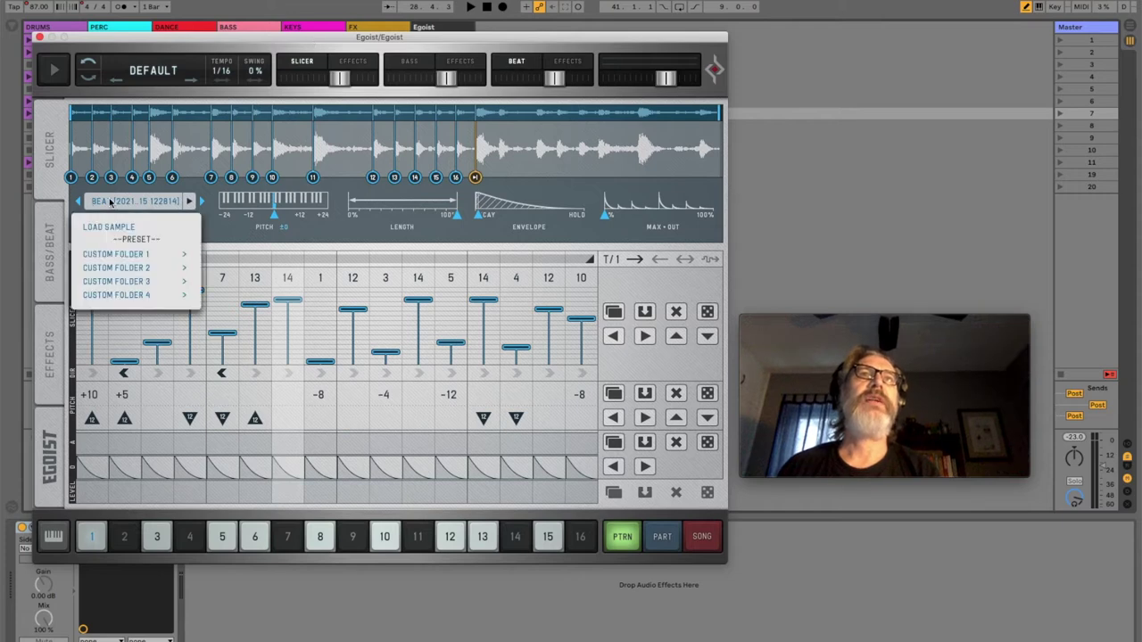
click(230, 233)
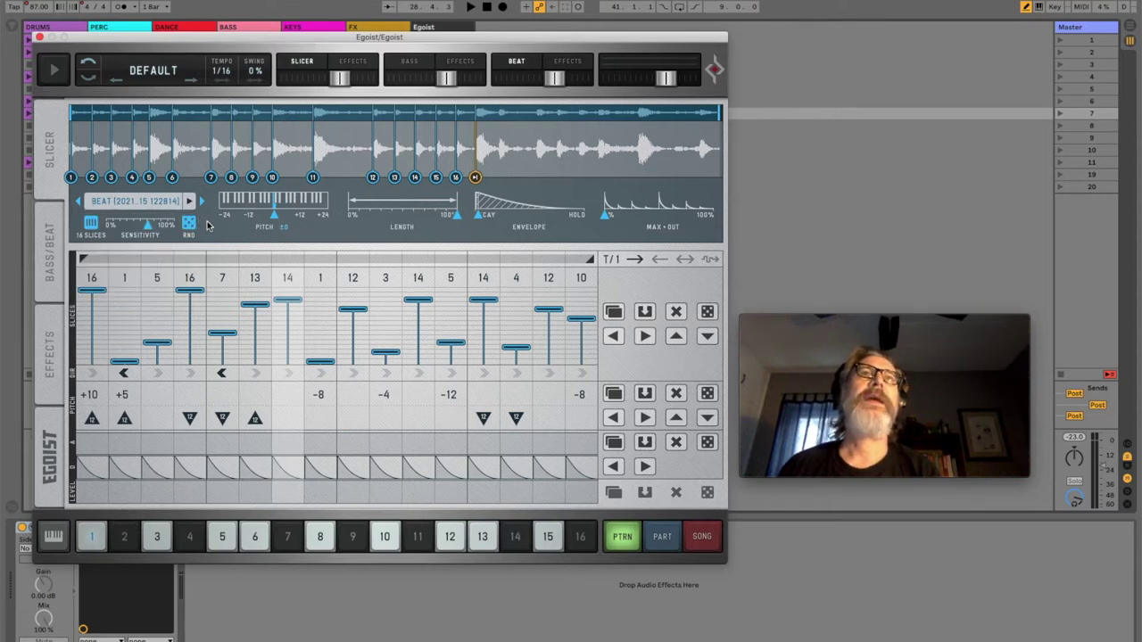
click(676, 311)
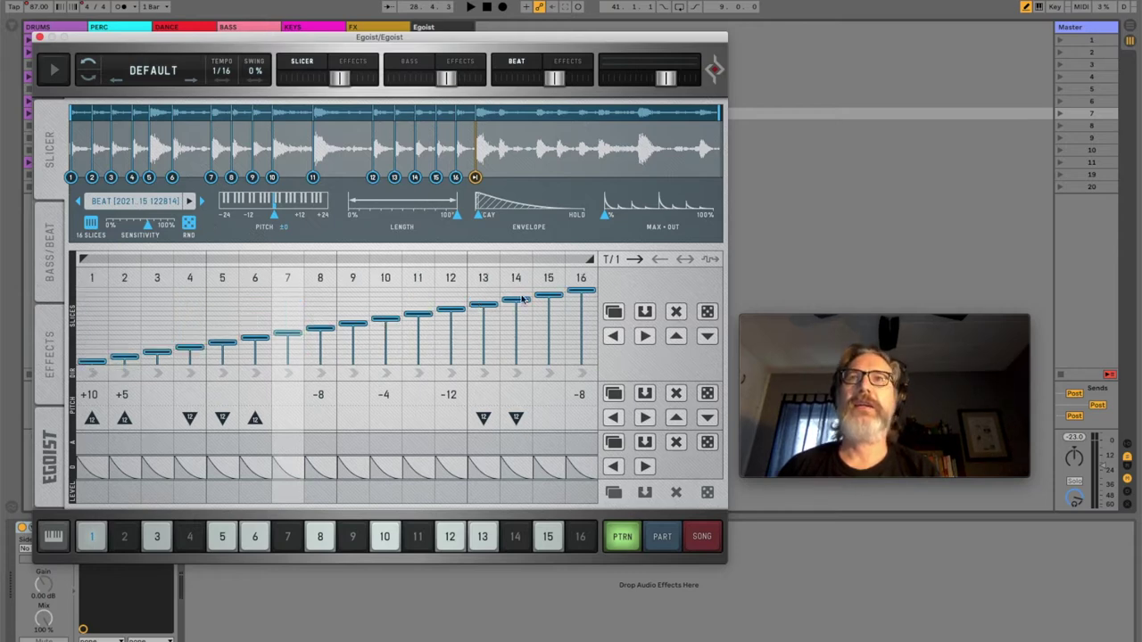
click(676, 394)
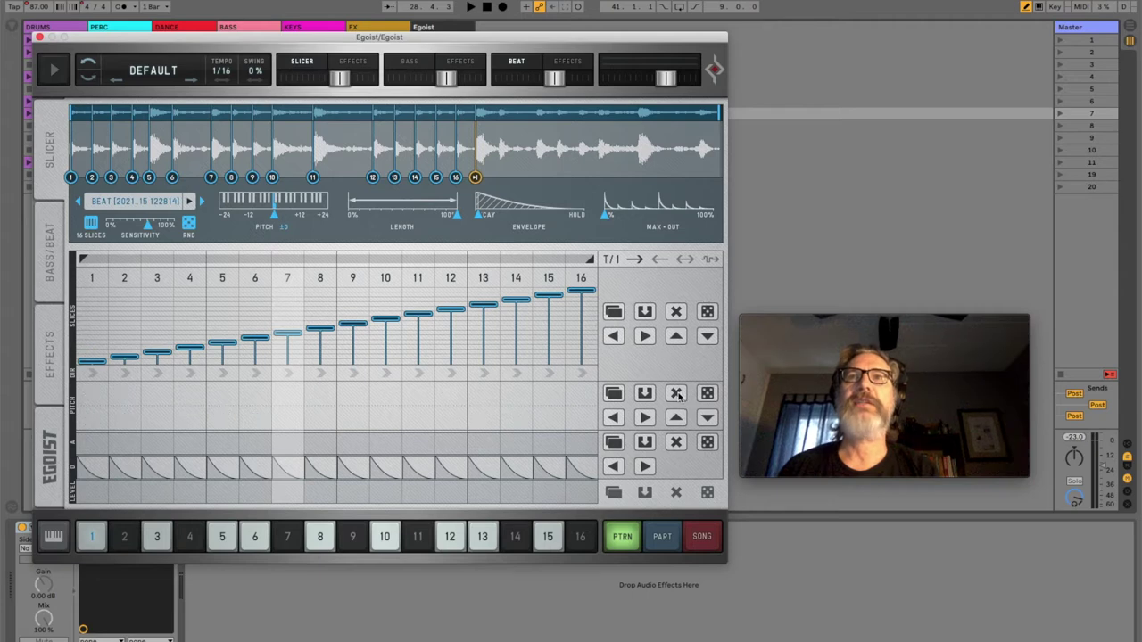
- Randomize and play the slice pattern; un-reverse steps 12 and 14, and re-enable steps 2 and 9
click(708, 312)
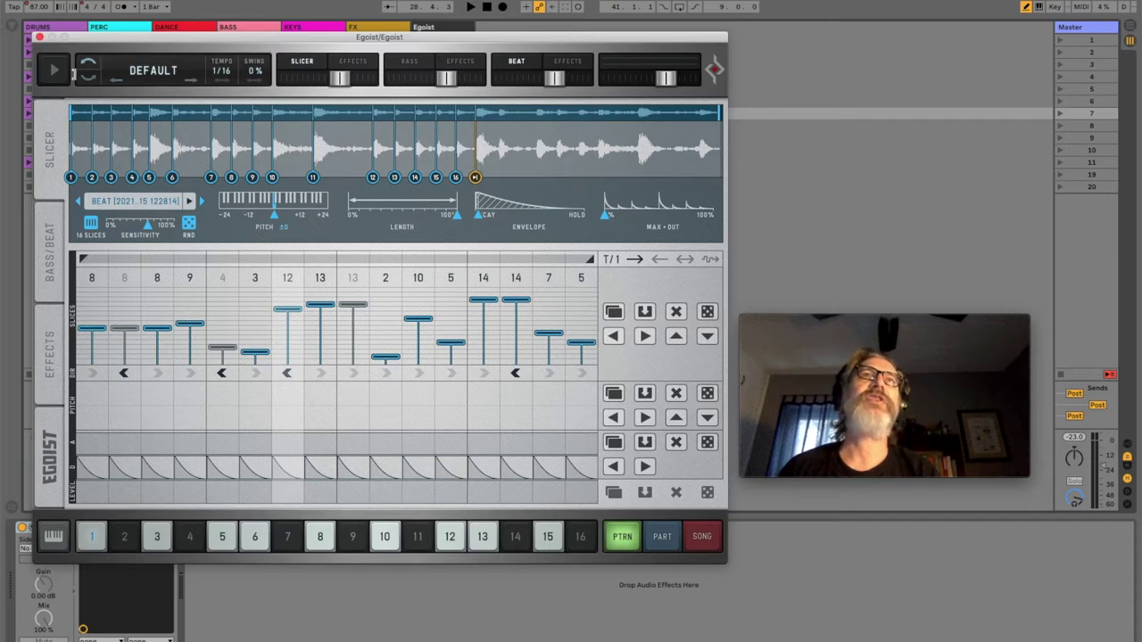
click(55, 70)
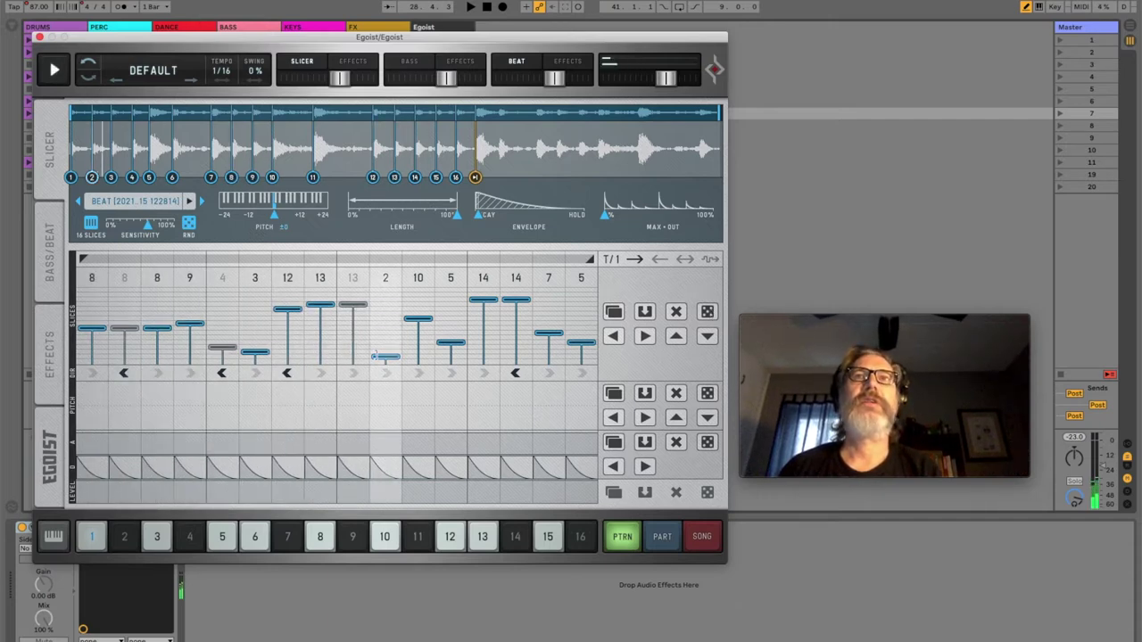
click(515, 373)
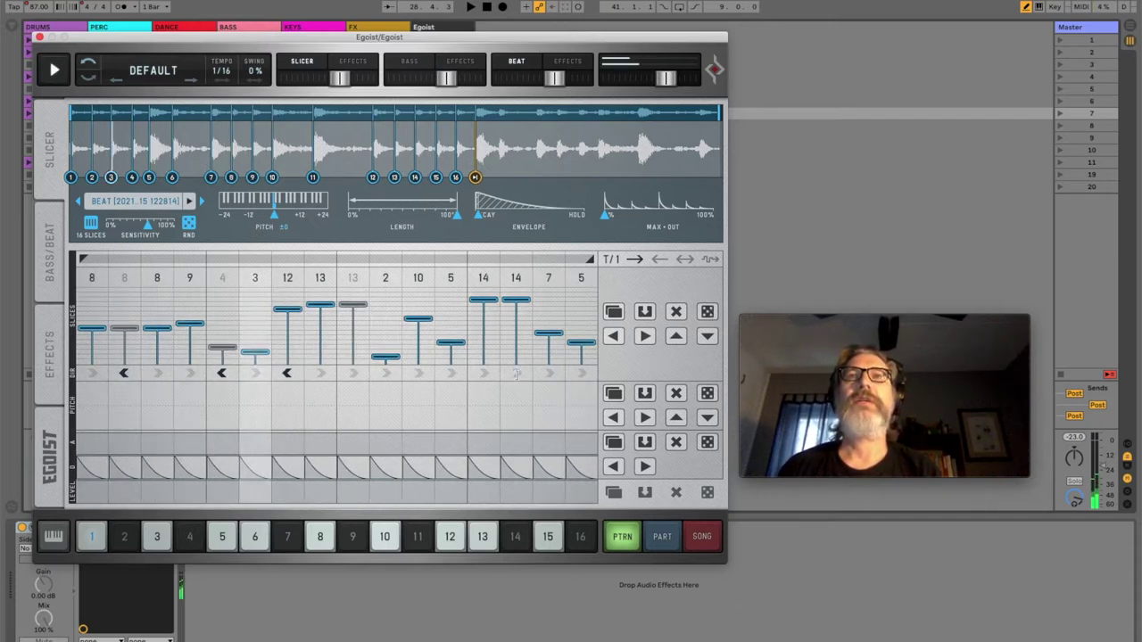
click(287, 373)
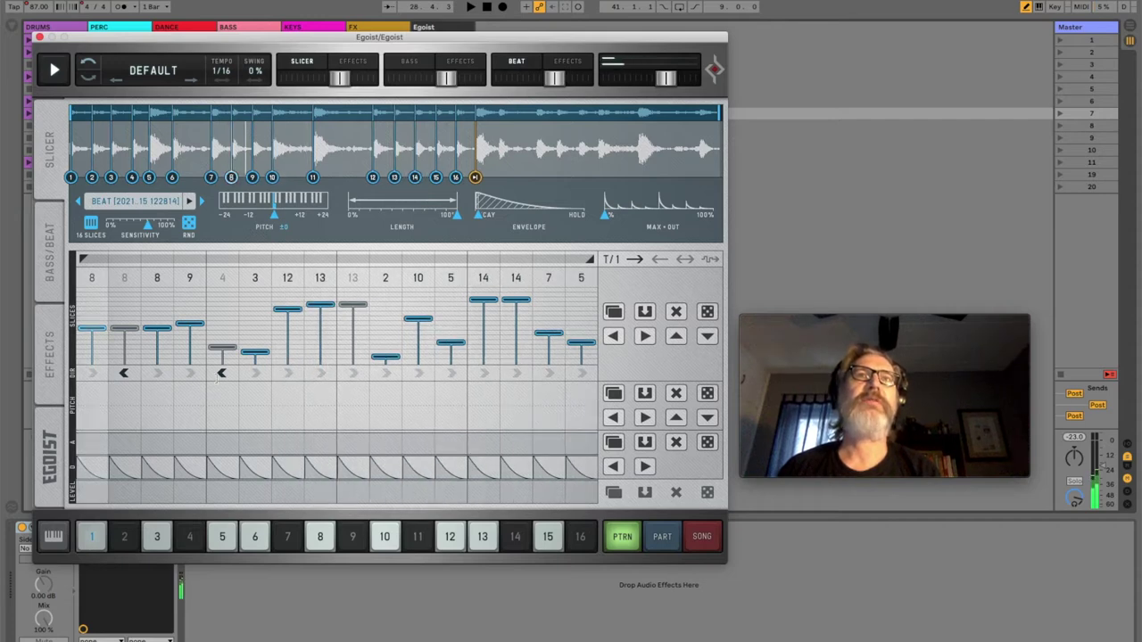
click(223, 373)
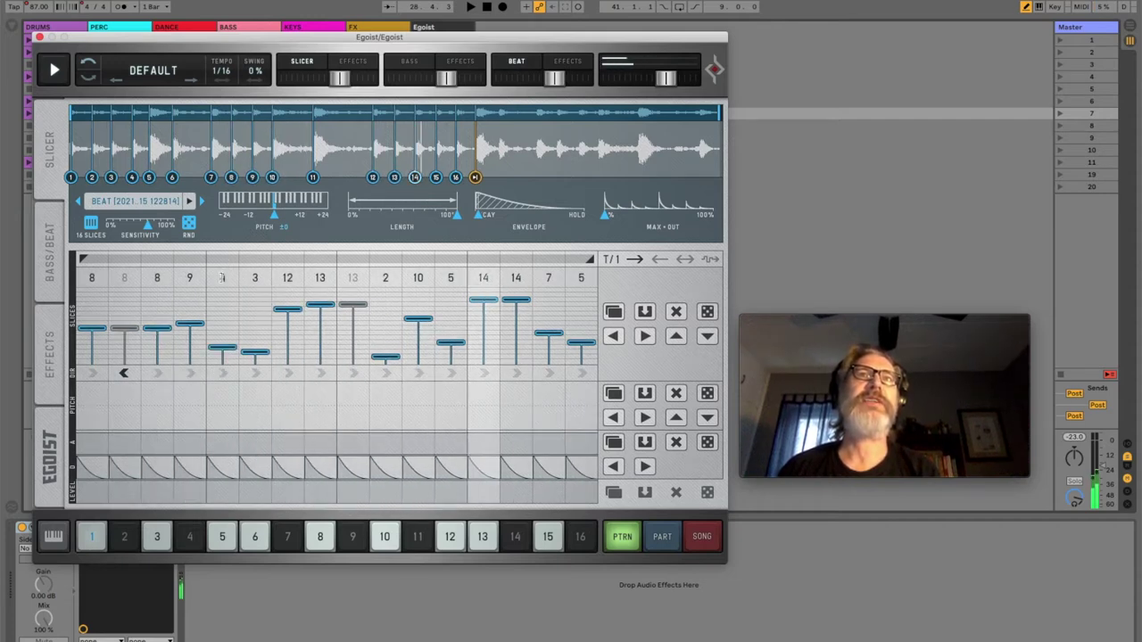
click(124, 373)
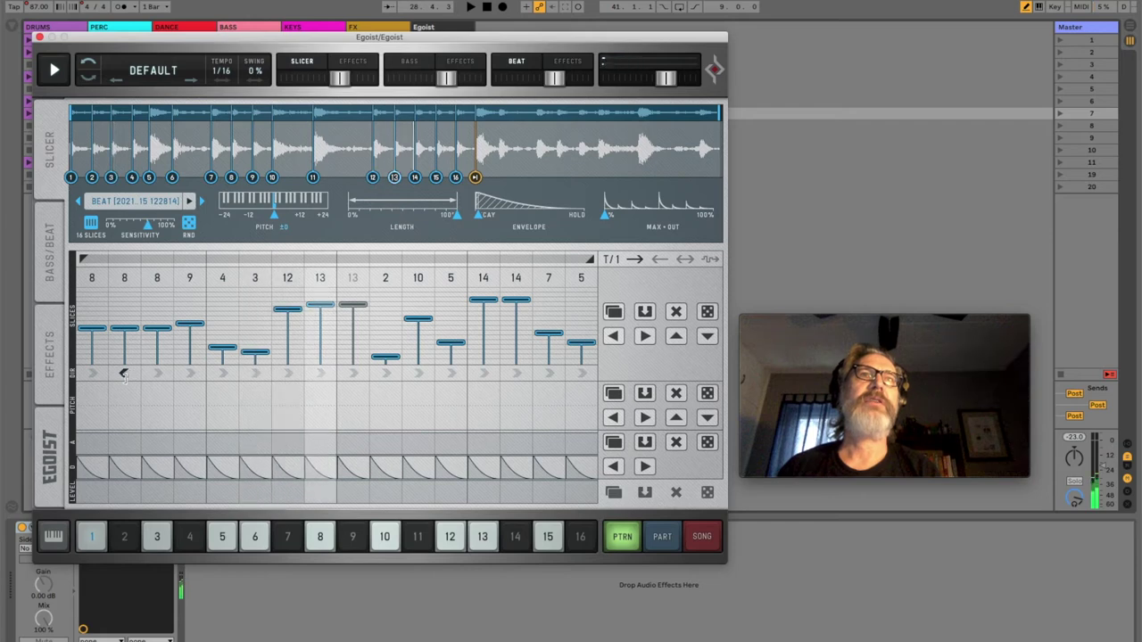
click(368, 287)
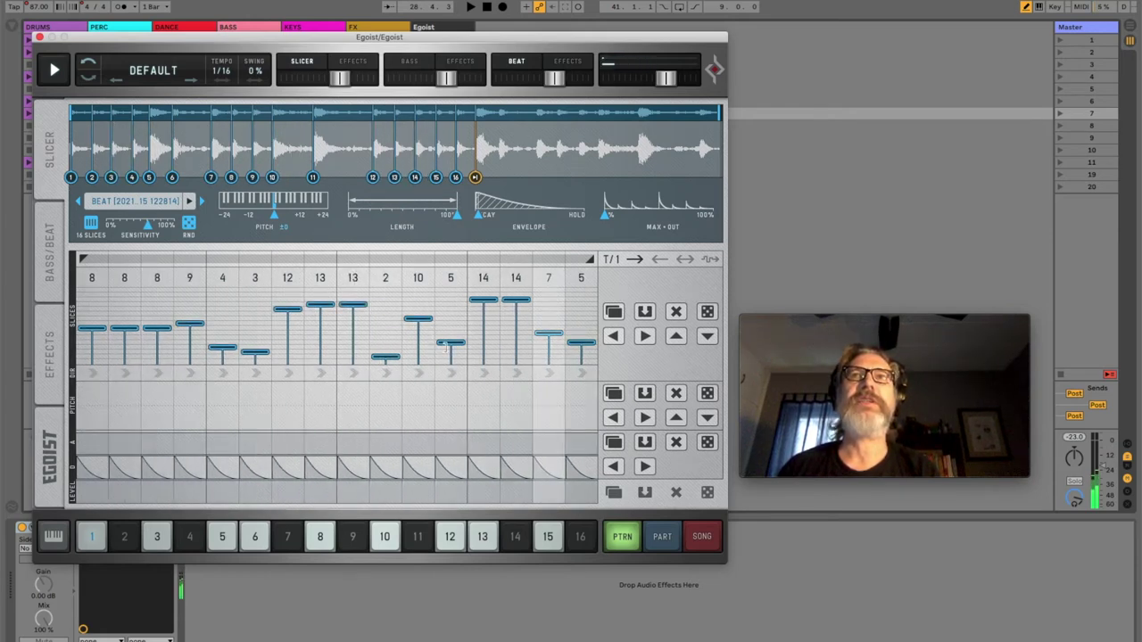
- Randomize the slices again, make the slice-8 step play forward and raise it to slice 12
click(706, 311)
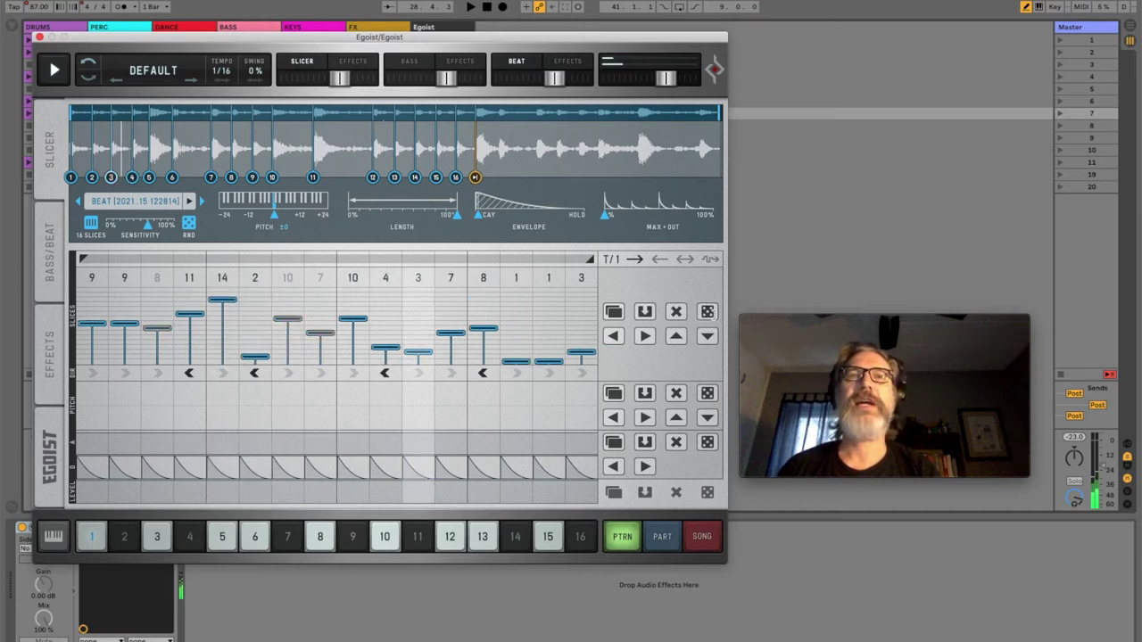
click(483, 373)
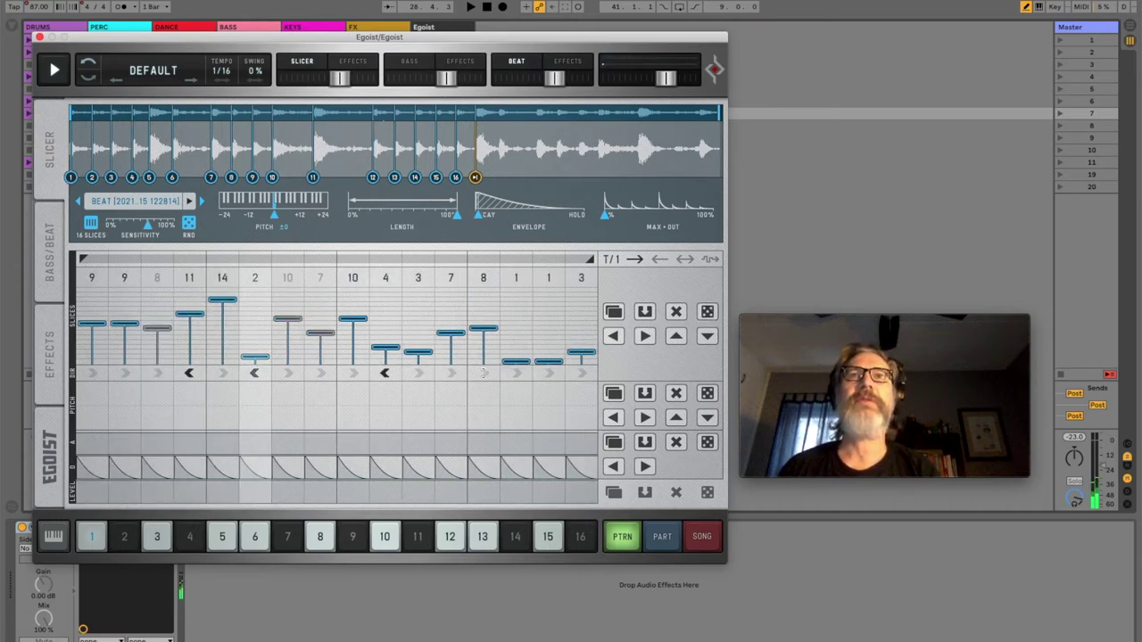
mouse_move(483, 329)
mouse_down()
mouse_move(475, 297)
mouse_move(474, 309)
mouse_up()
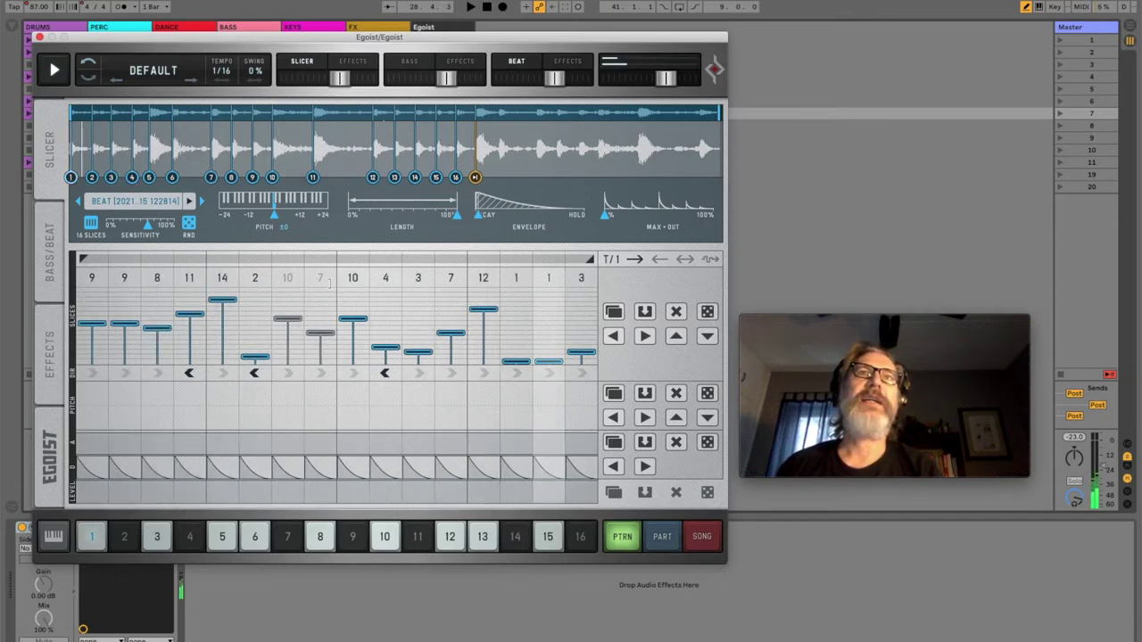
- Re-enable steps 7 and 8 and give every step a random pitch offset
click(287, 278)
click(319, 278)
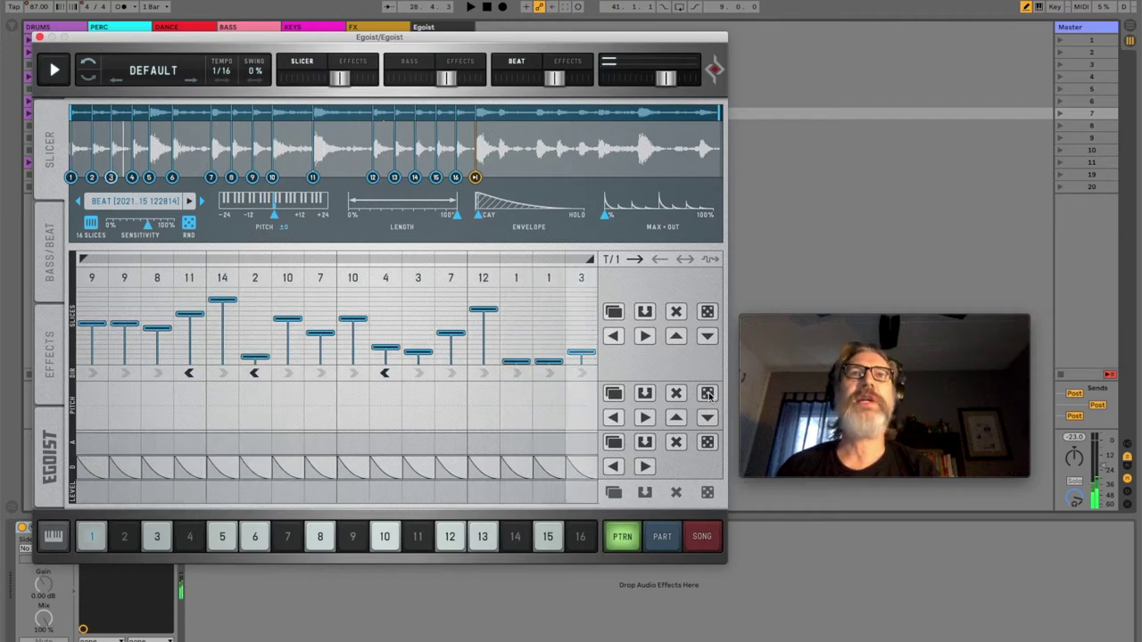
click(707, 394)
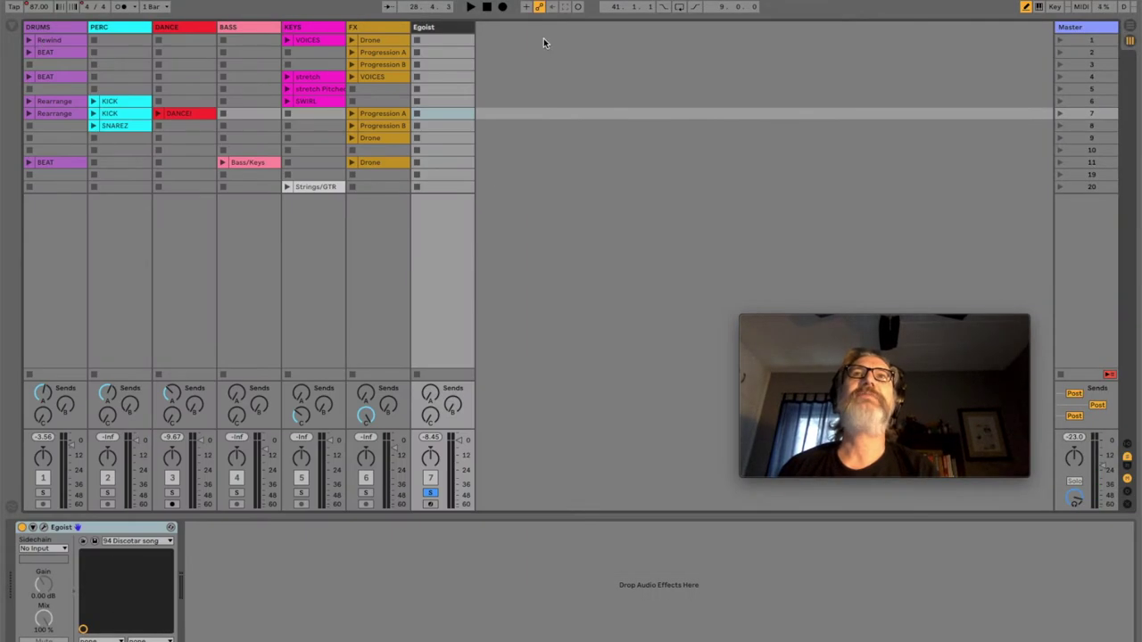
- Narrow the Egoist column, launch PERC's KICK clip, and view KICK then SNAREZ sample details
drag(473, 27, 423, 26)
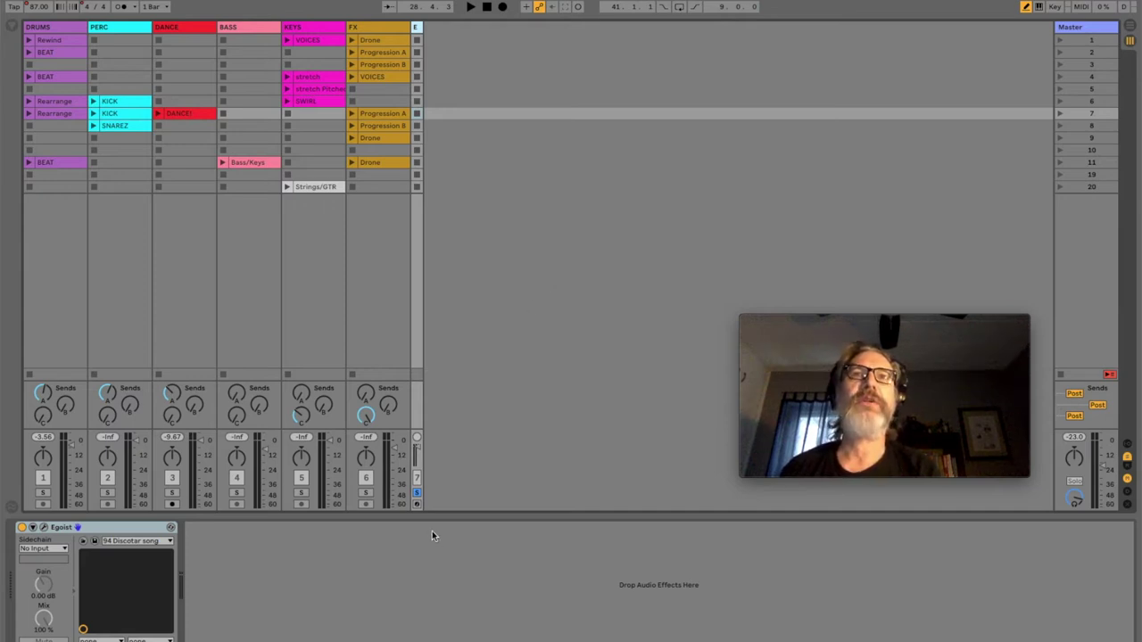
click(93, 102)
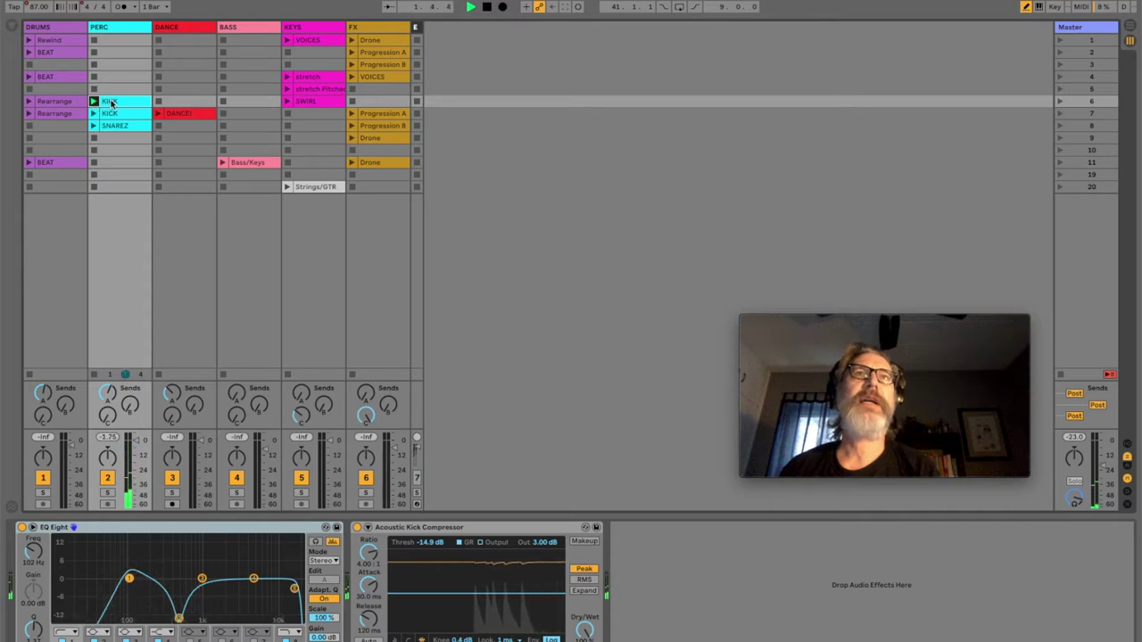
double_click(110, 103)
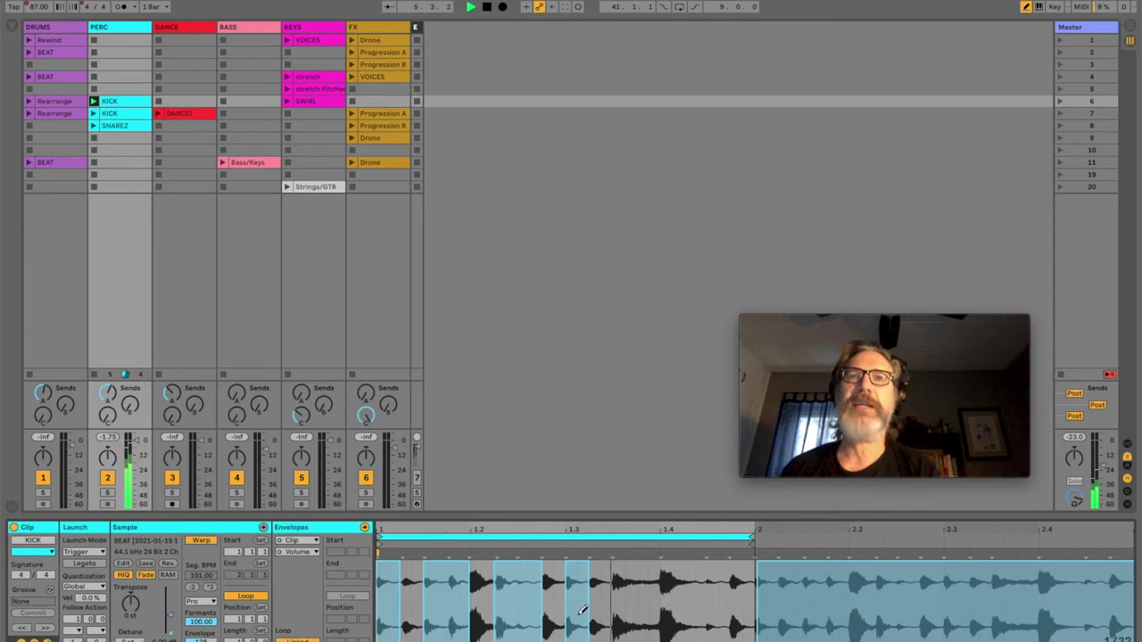
click(94, 126)
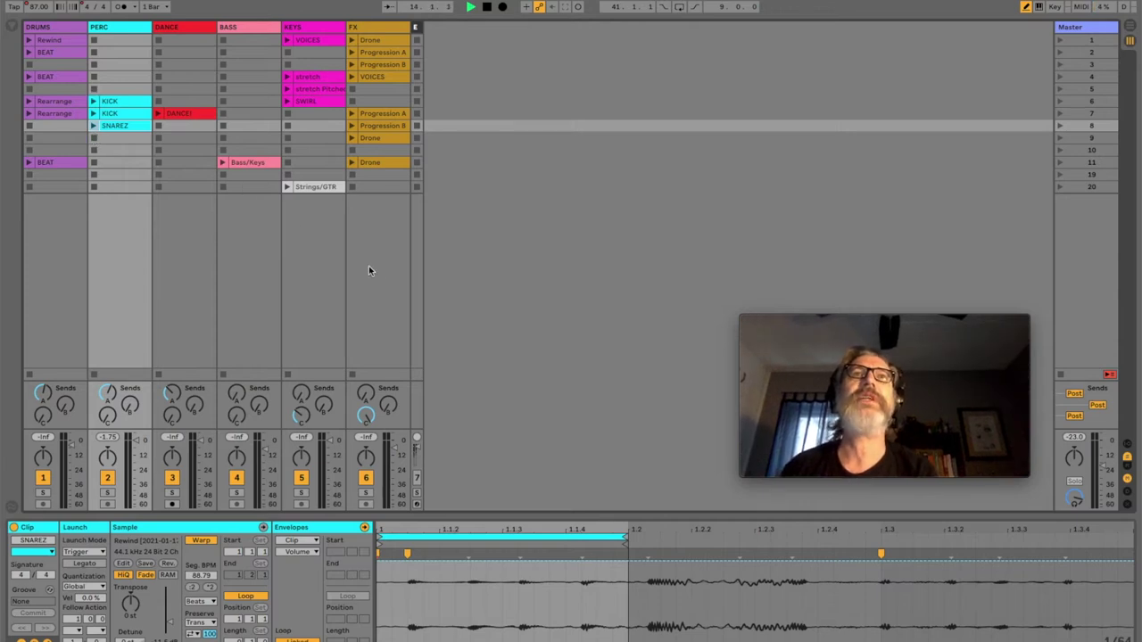
- Play KEYS' Strings/GTR with its loop extended to the clip end, stop, then launch stretch
click(287, 42)
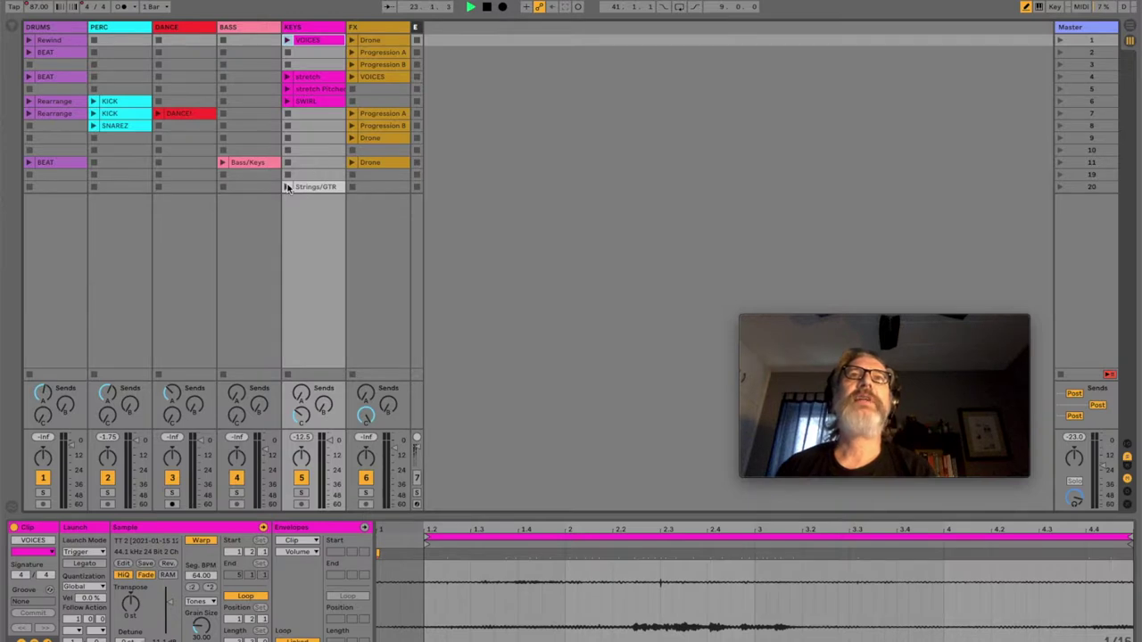
click(288, 187)
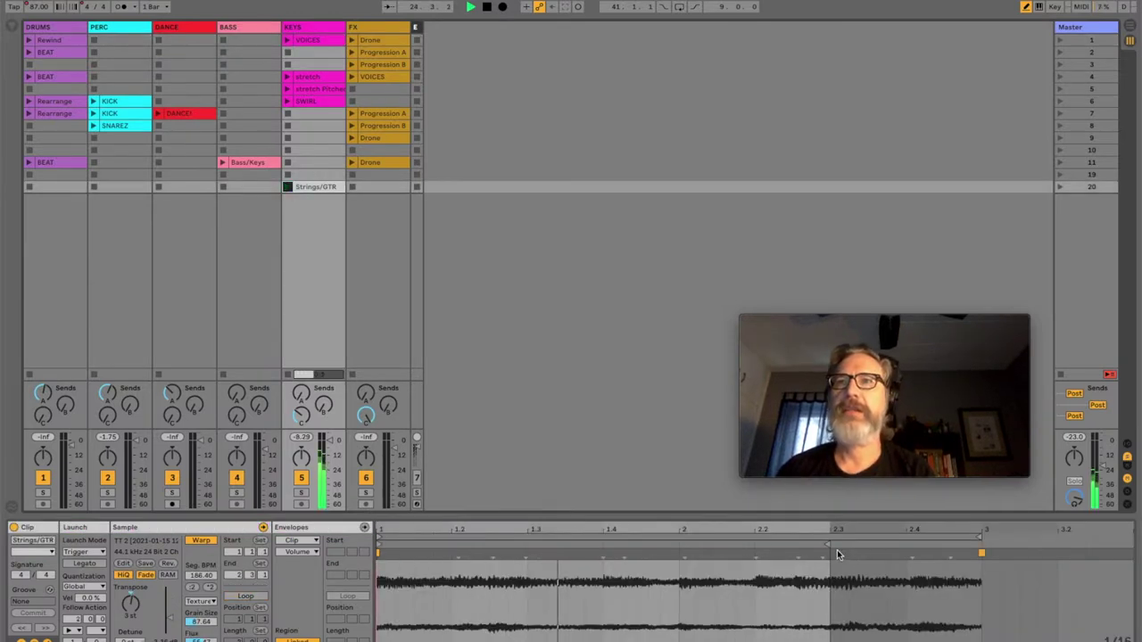
drag(963, 541, 982, 542)
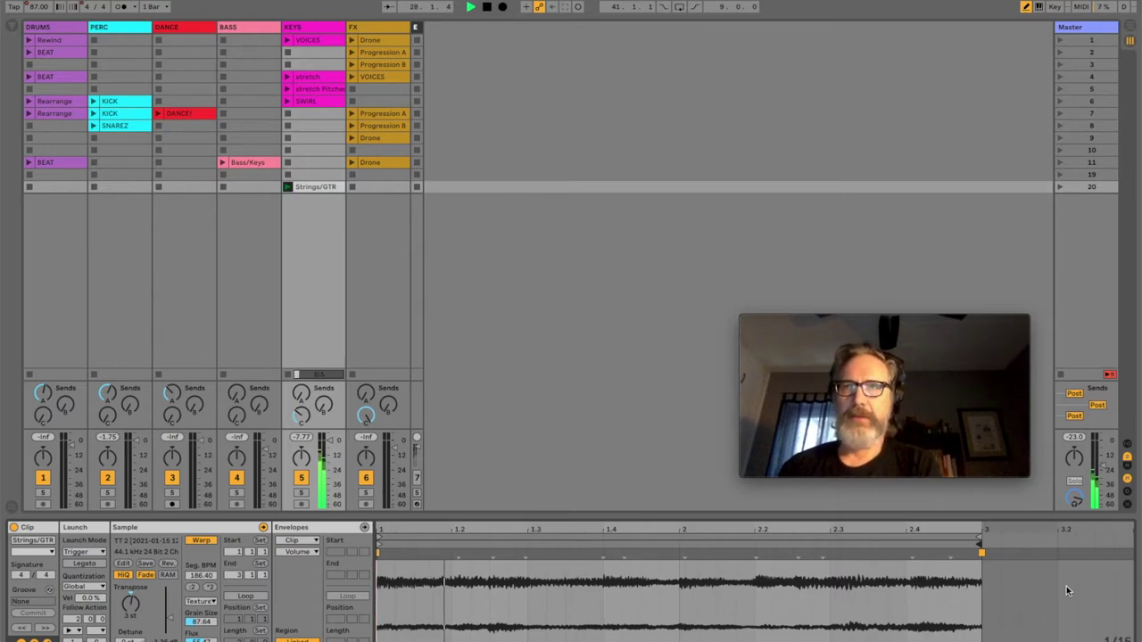
key(space)
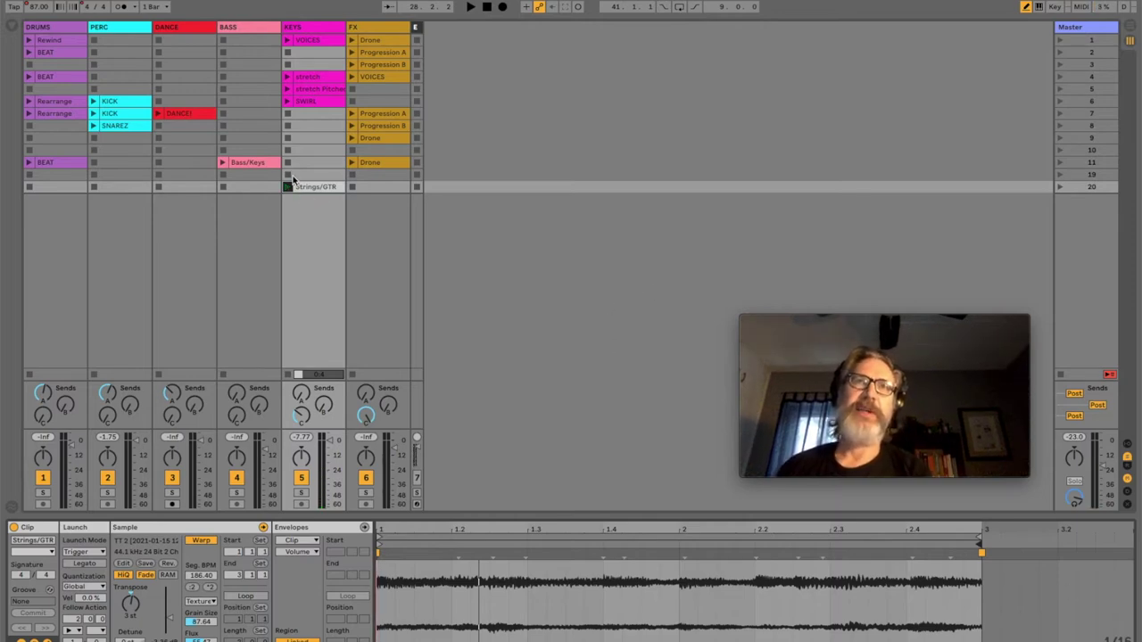
click(288, 78)
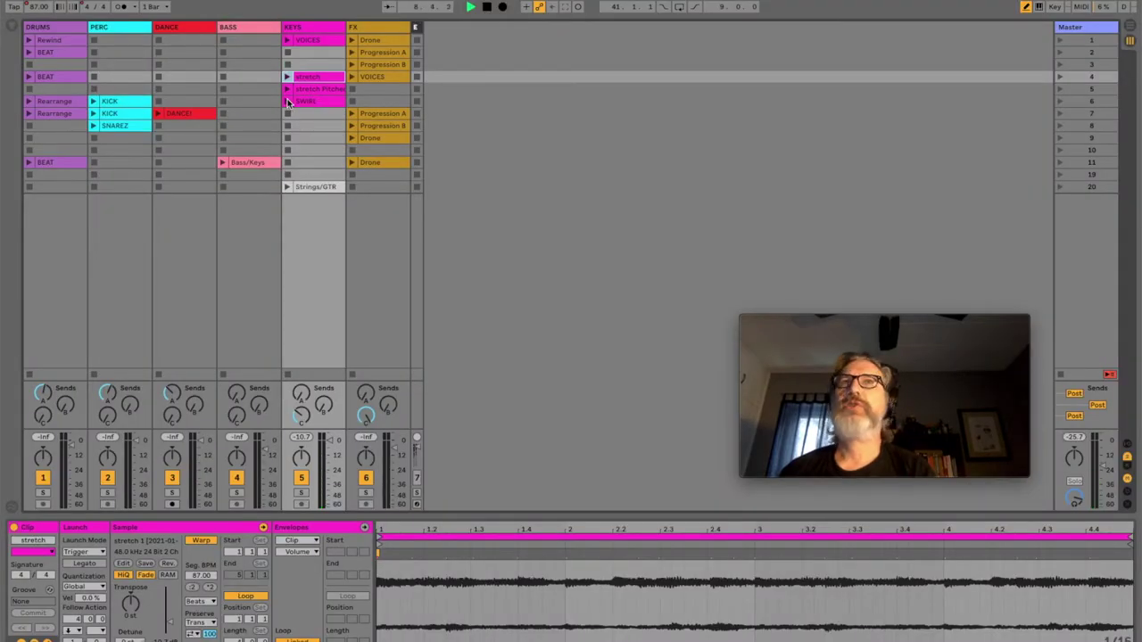
- Switch KEYS playback to the SWIRL clip, a warped loop at 201.09 BPM
click(287, 101)
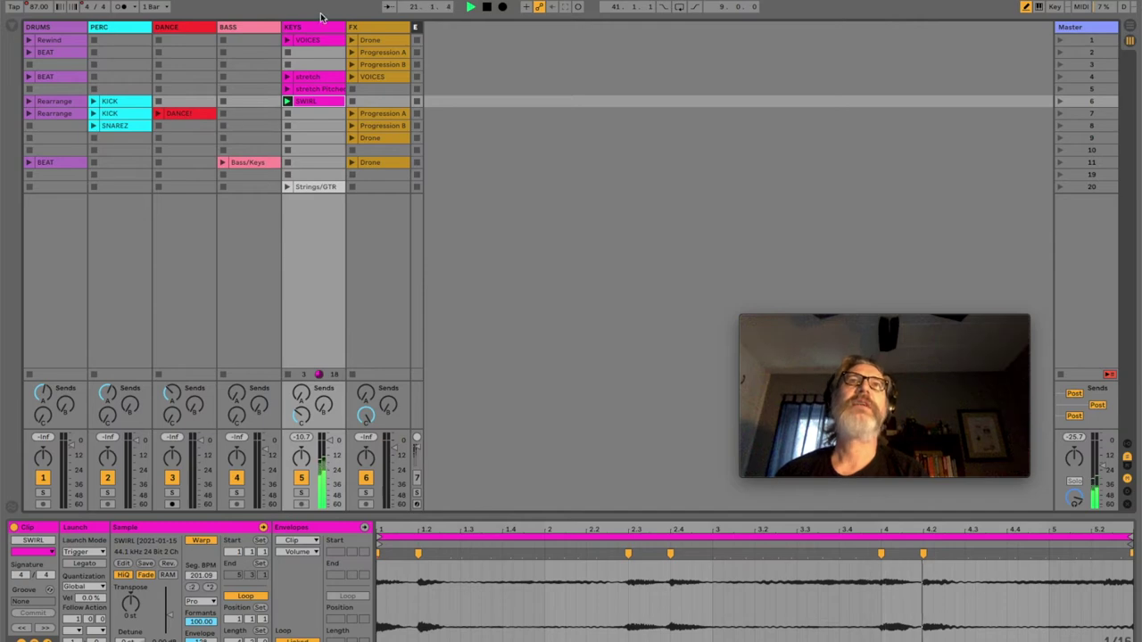
- Show VOICES, stop the KEYS track's clip, then show the SWIRL clip's details
click(314, 41)
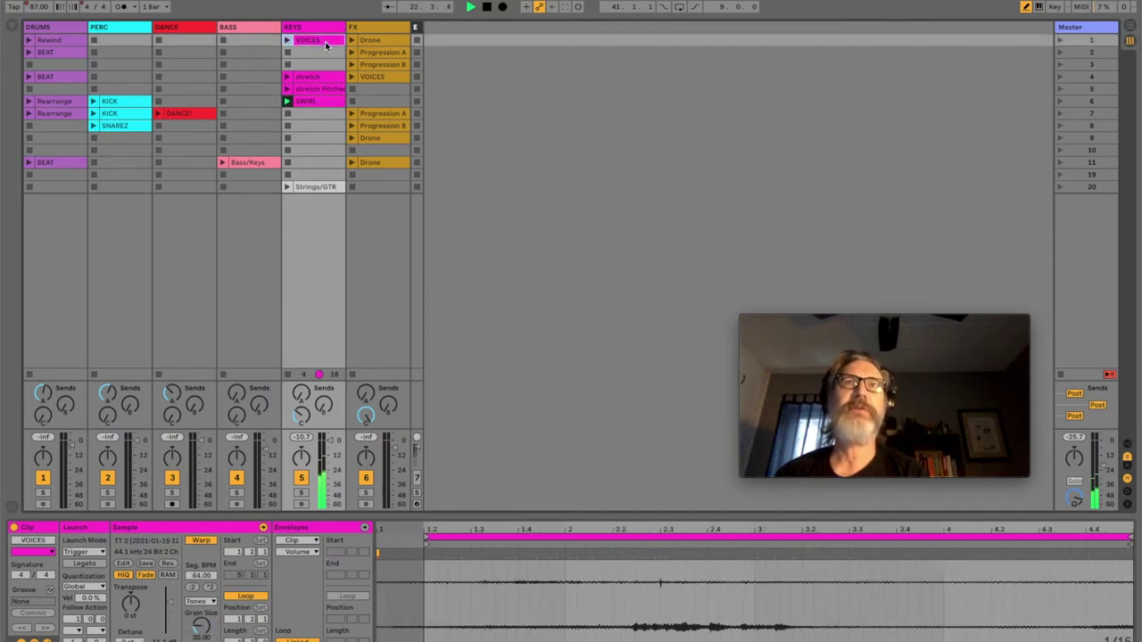
click(290, 113)
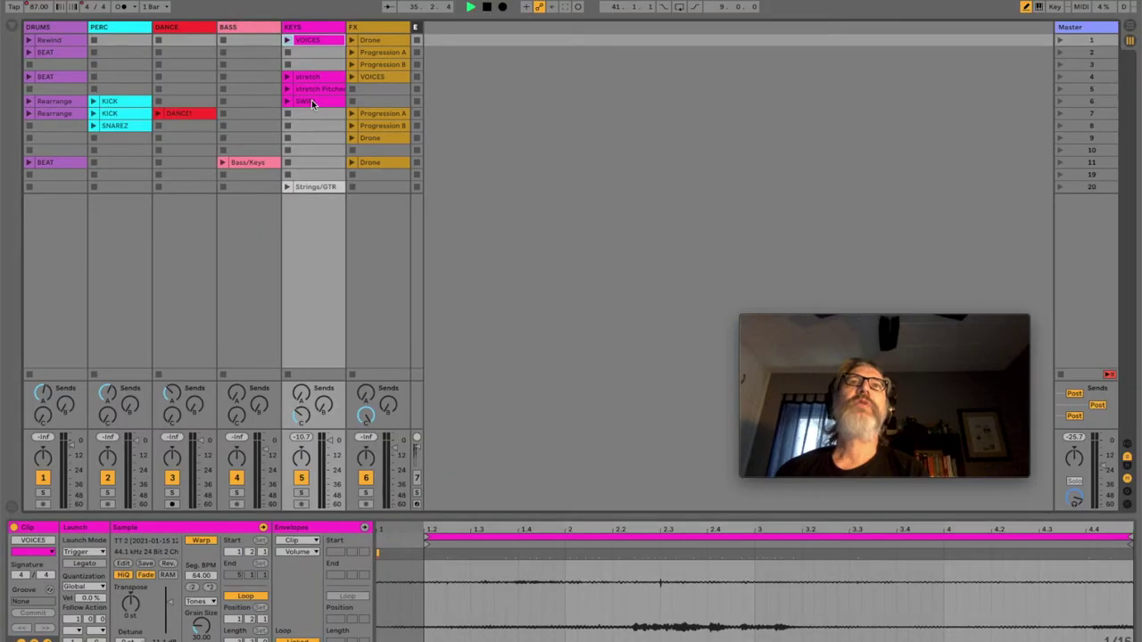
click(312, 100)
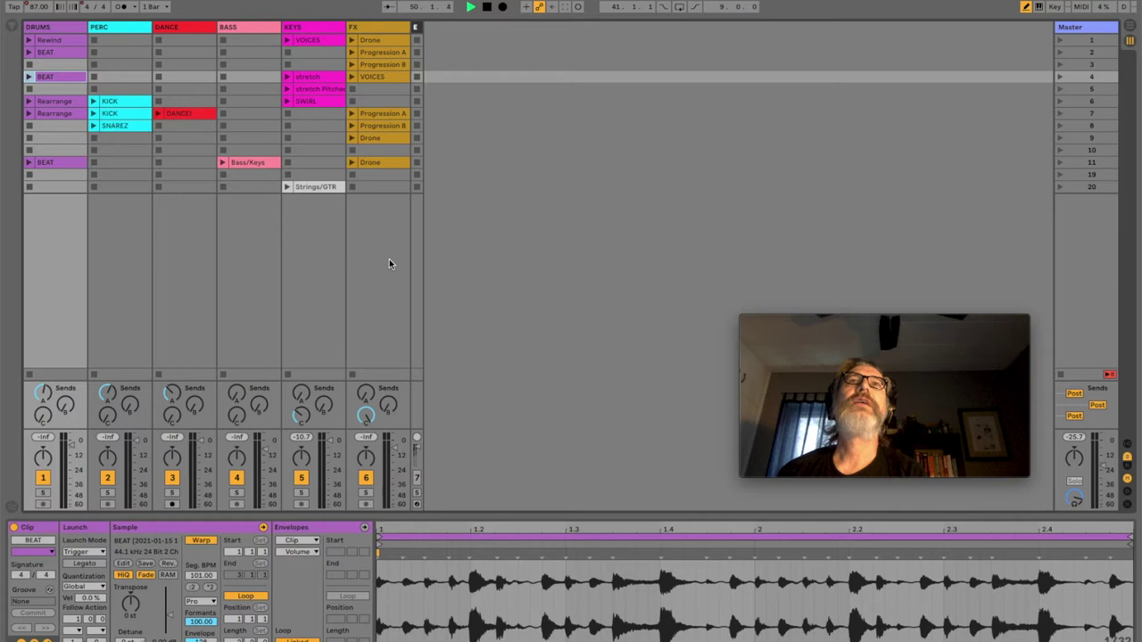
- Enlarge the Drone clip's detail pane, then launch the FX track's Drone and Progression A clips
click(371, 42)
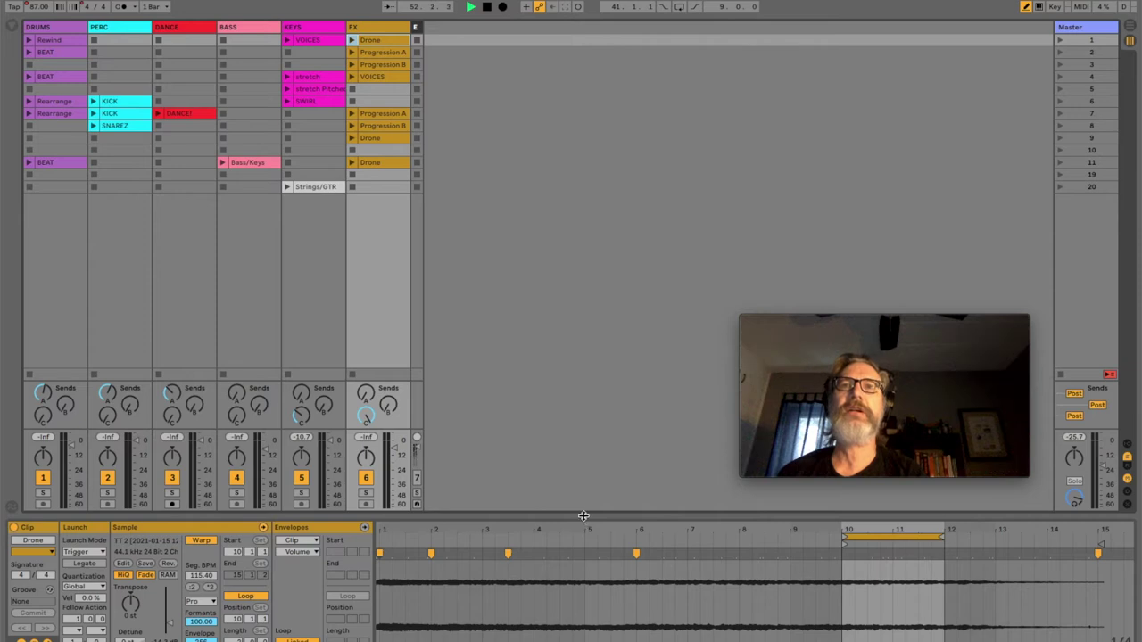
drag(583, 516, 576, 495)
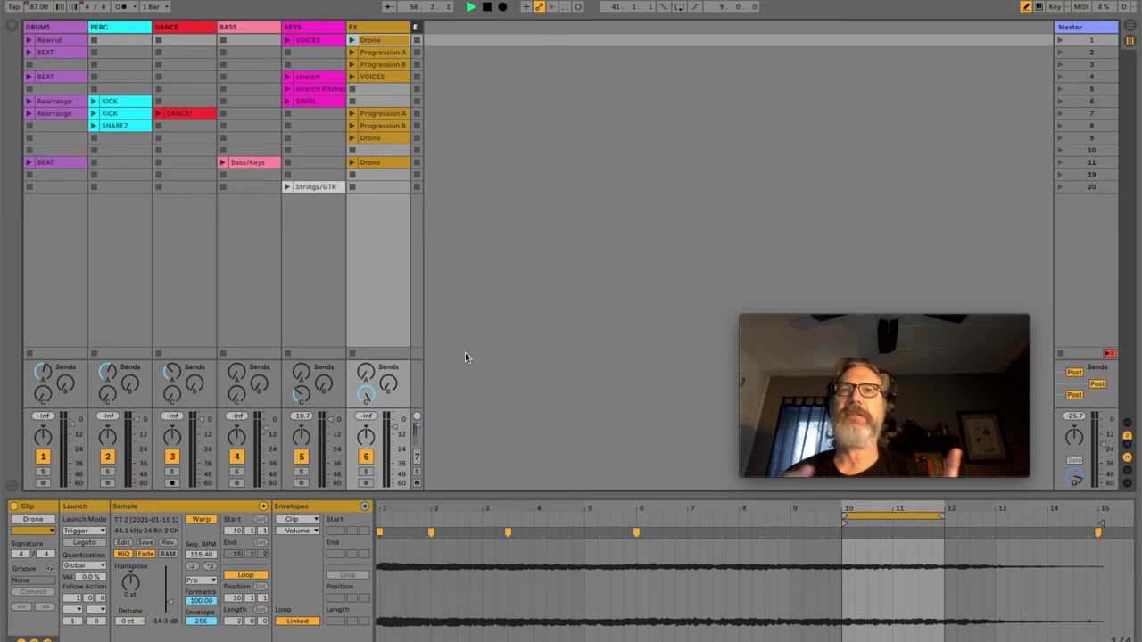
click(353, 41)
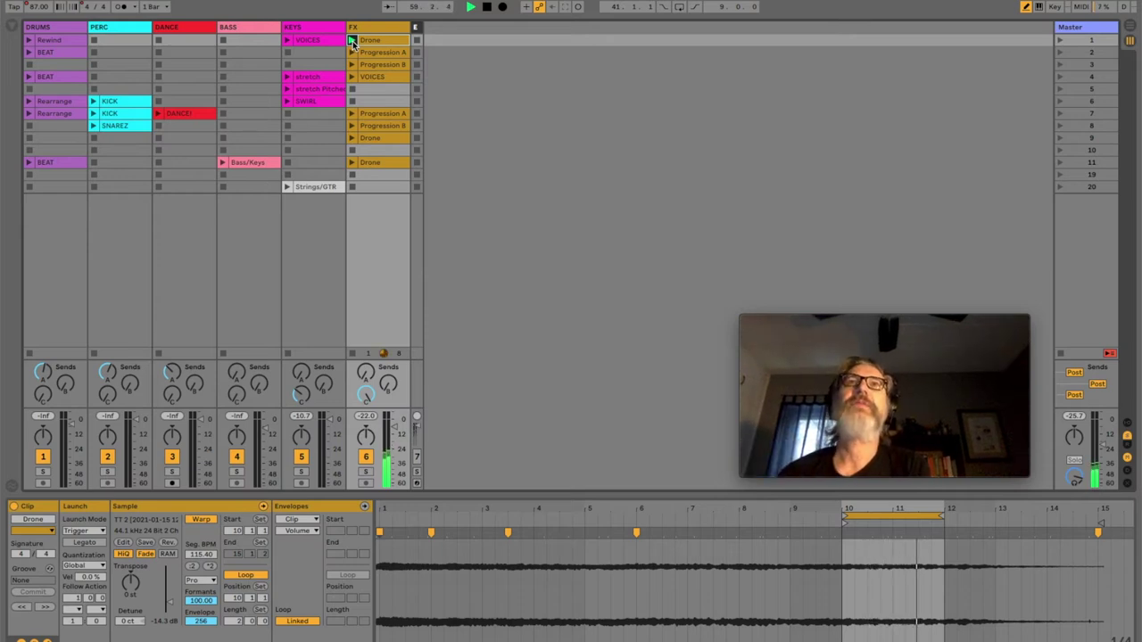
click(353, 52)
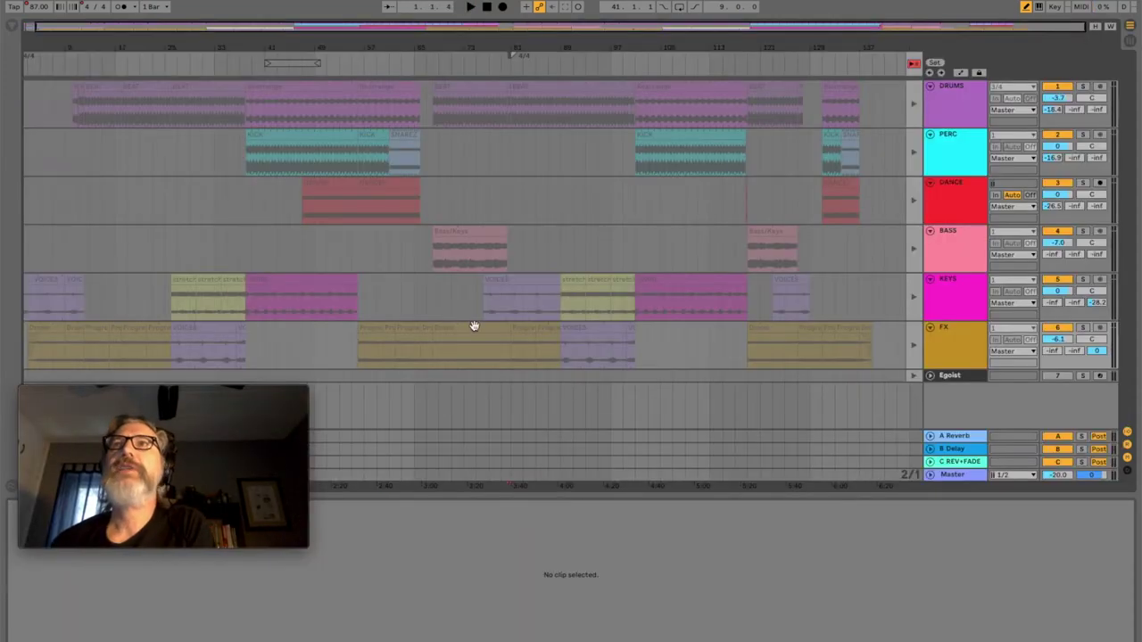
- Hand playback back to the arrangement and play it from the beginning
click(913, 66)
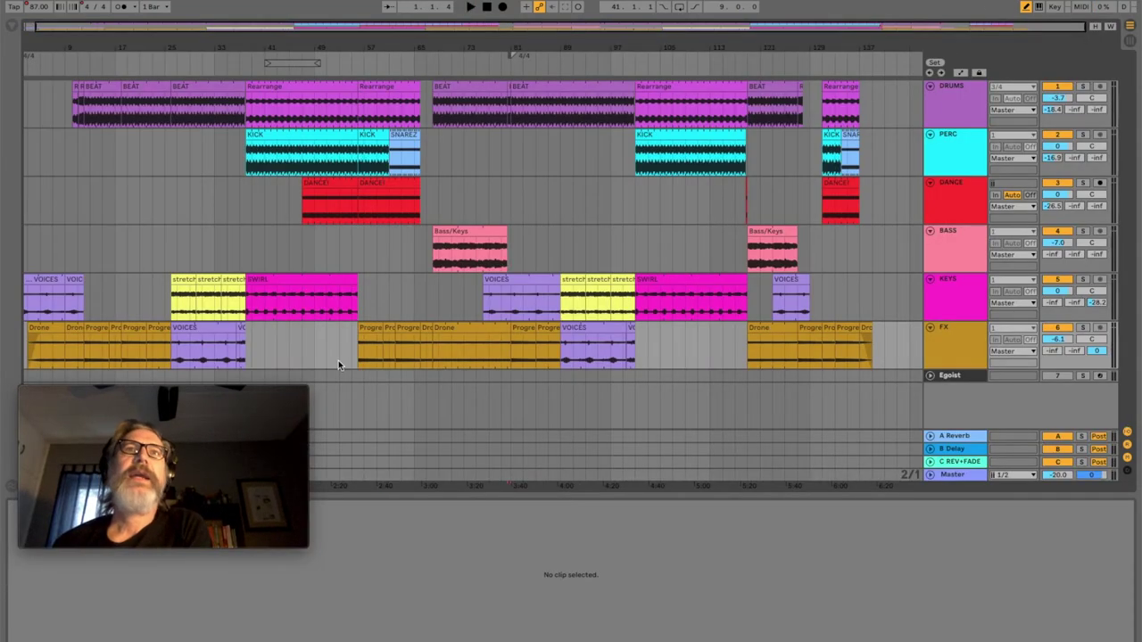
click(471, 7)
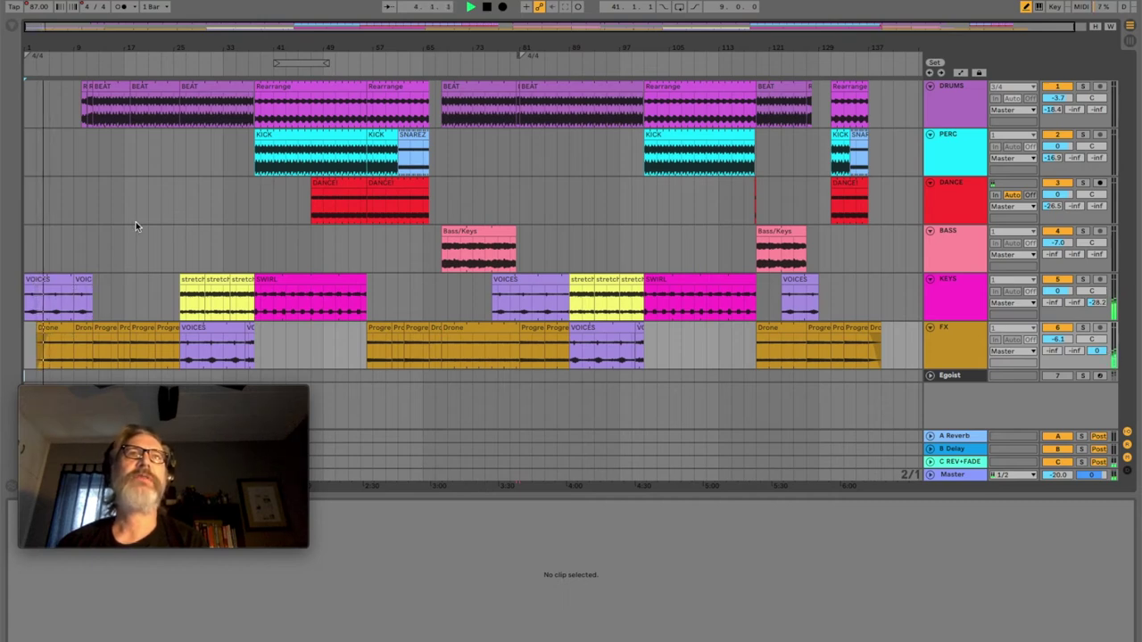
click(74, 153)
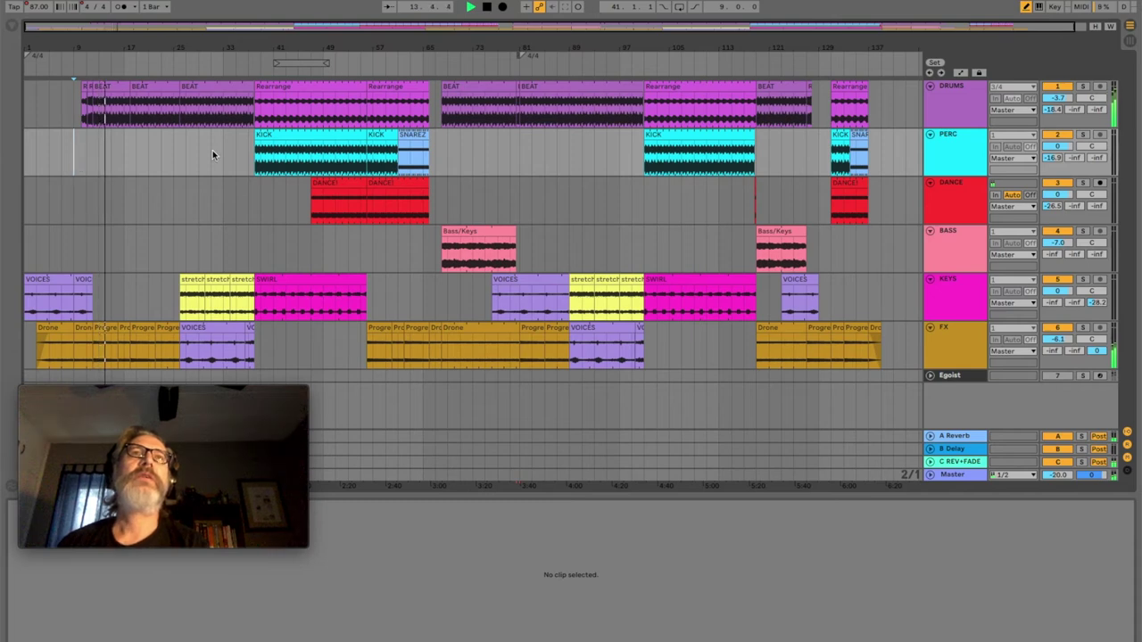
- Restart arrangement playback from around bar 25 on the PERC lane and zoom in
click(173, 156)
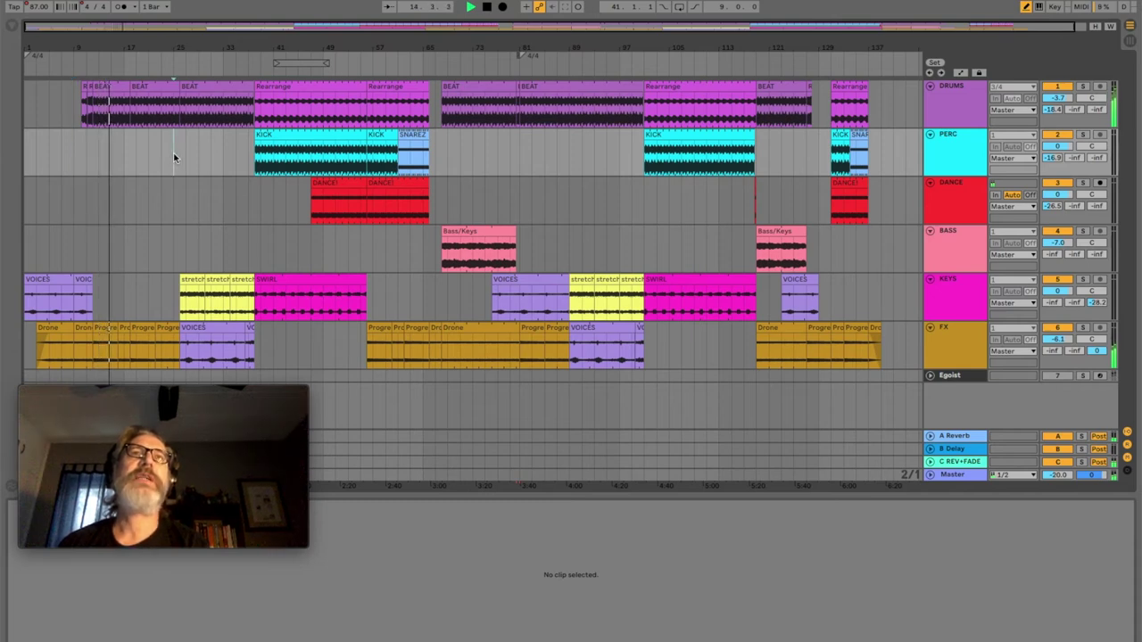
key(space)
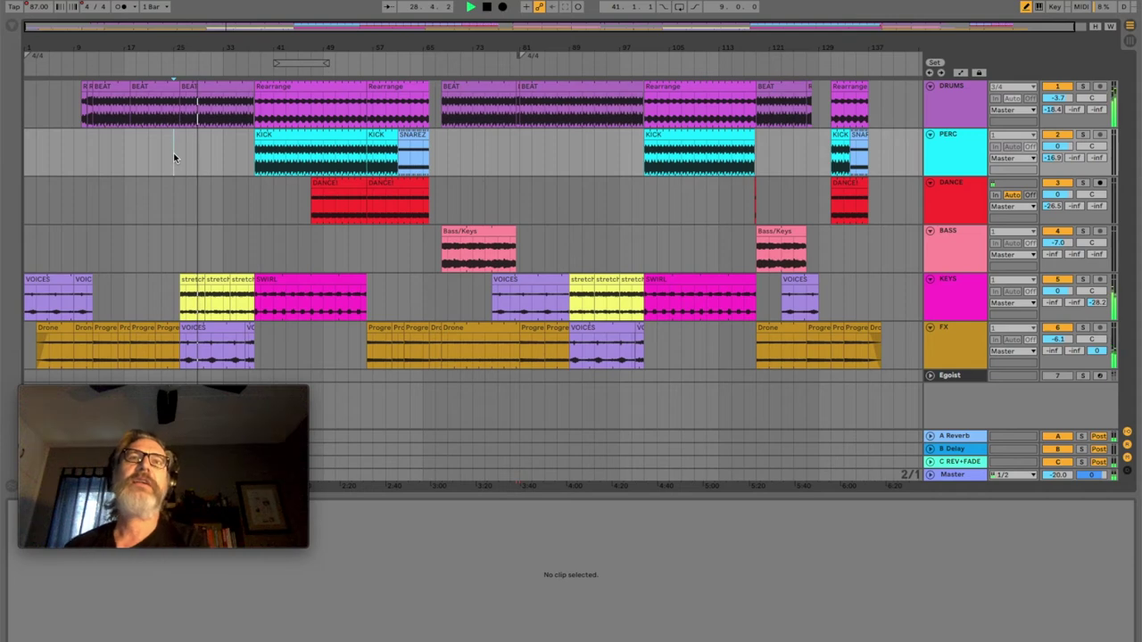
key(plus)
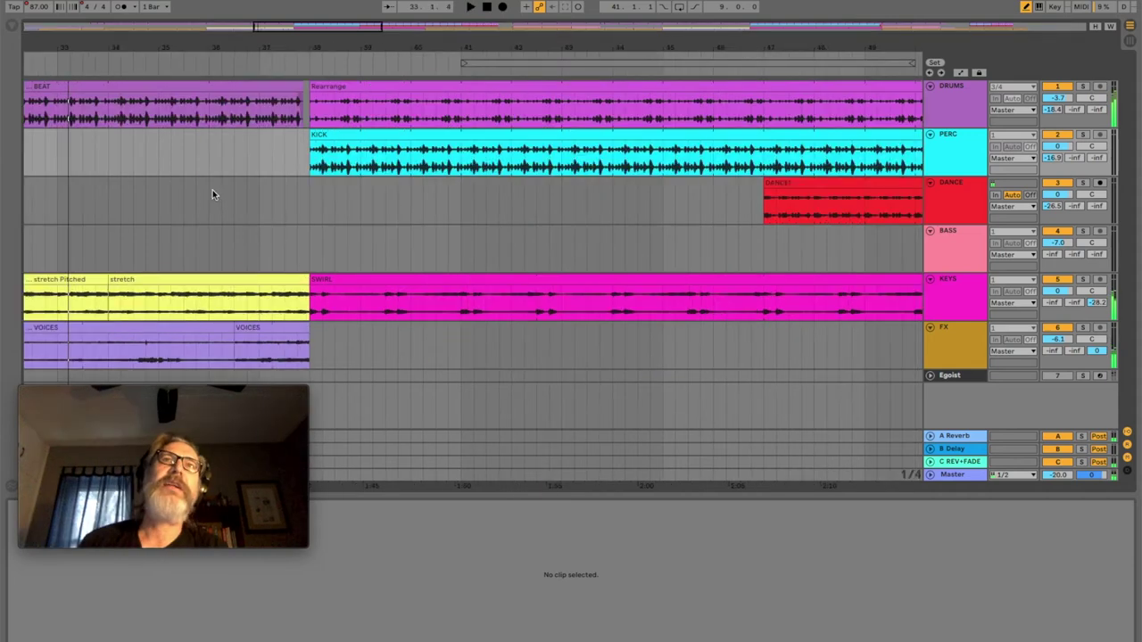
- Zoom in on the arrangement around bar 38
click(259, 202)
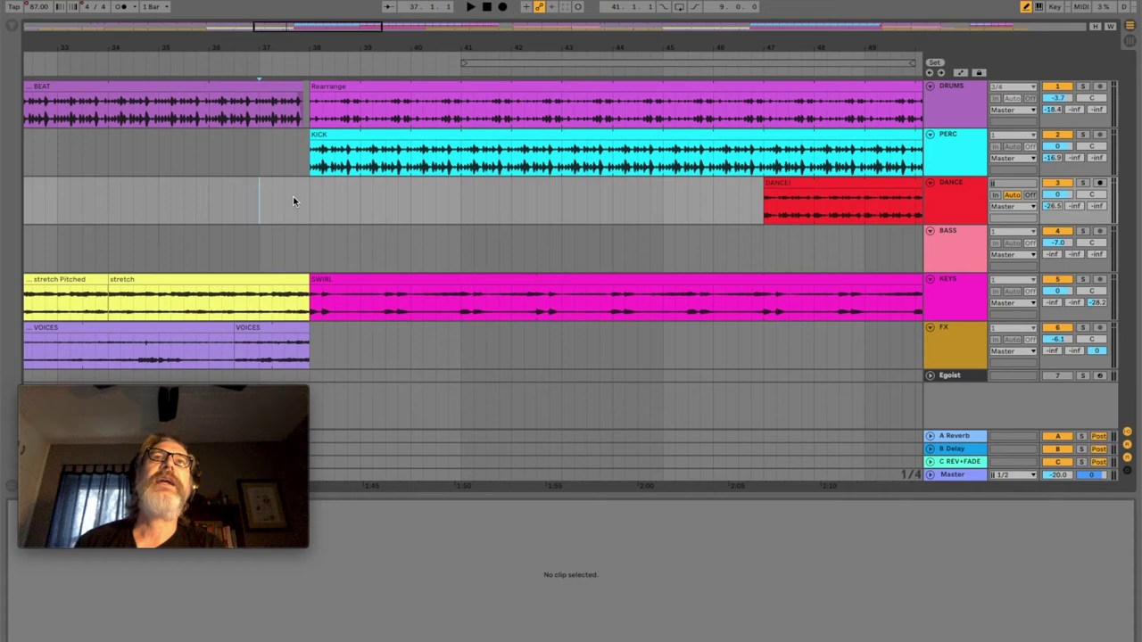
drag(300, 44, 328, 154)
click(327, 162)
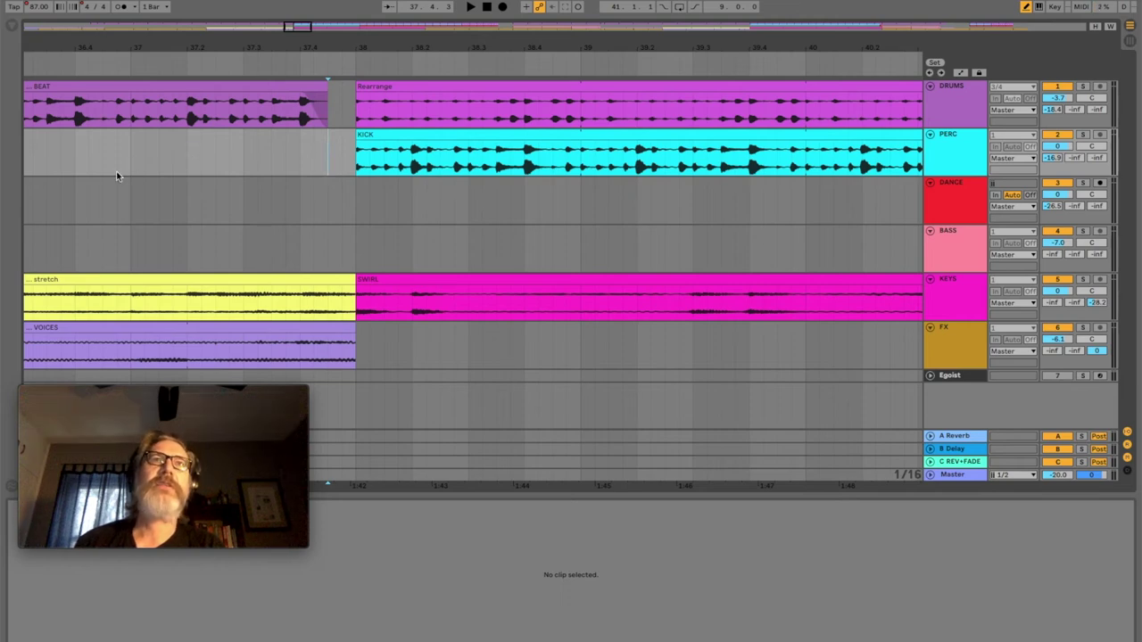
- Play the transition from bar 36 into Rearrange and KICK, stop, then widen to bars 32–56
scroll(100, 209, left, 5)
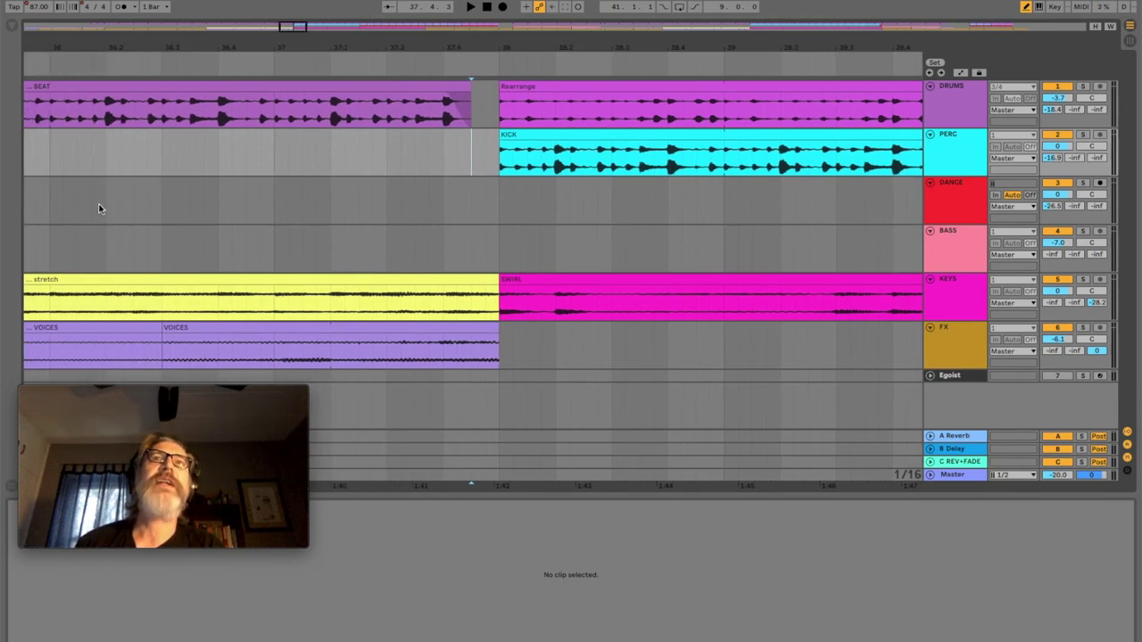
click(50, 215)
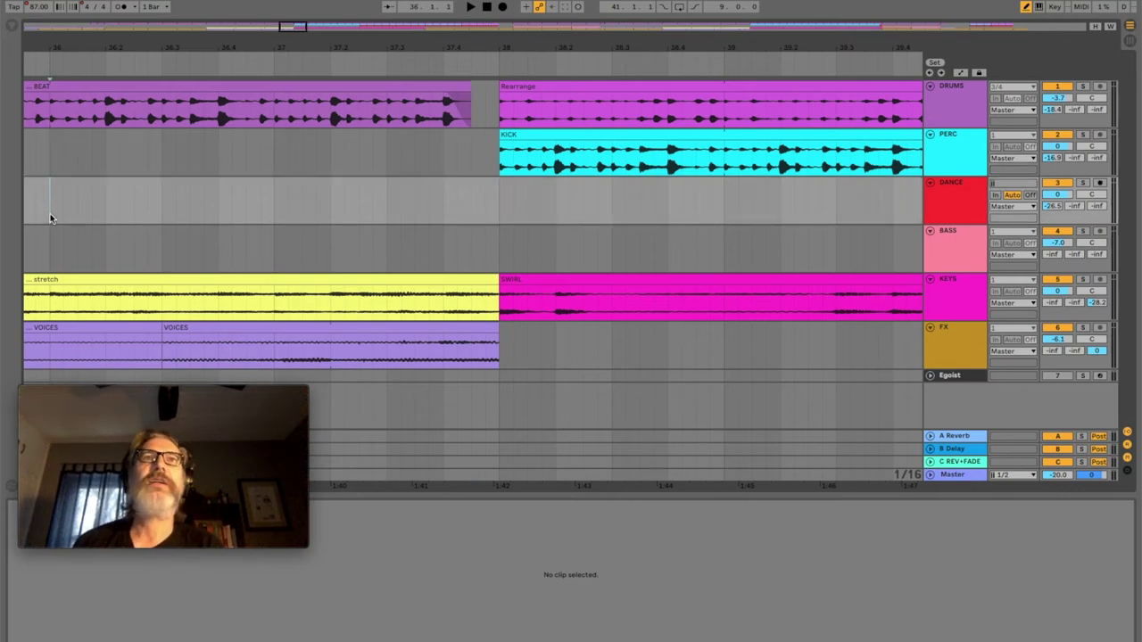
key(space)
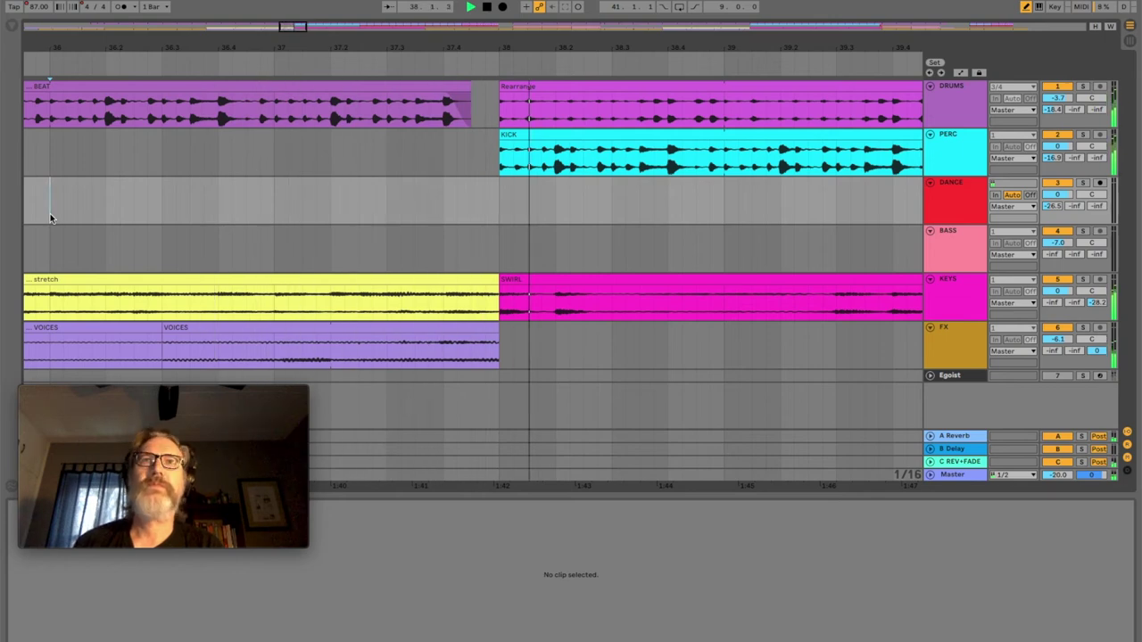
key(space)
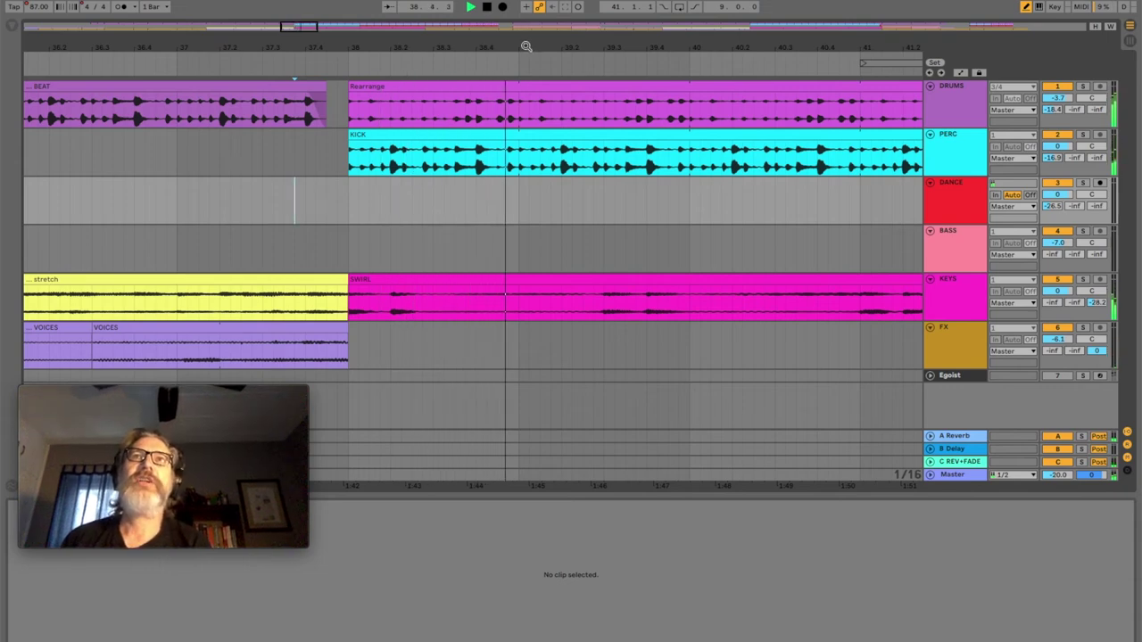
drag(528, 44, 375, 4)
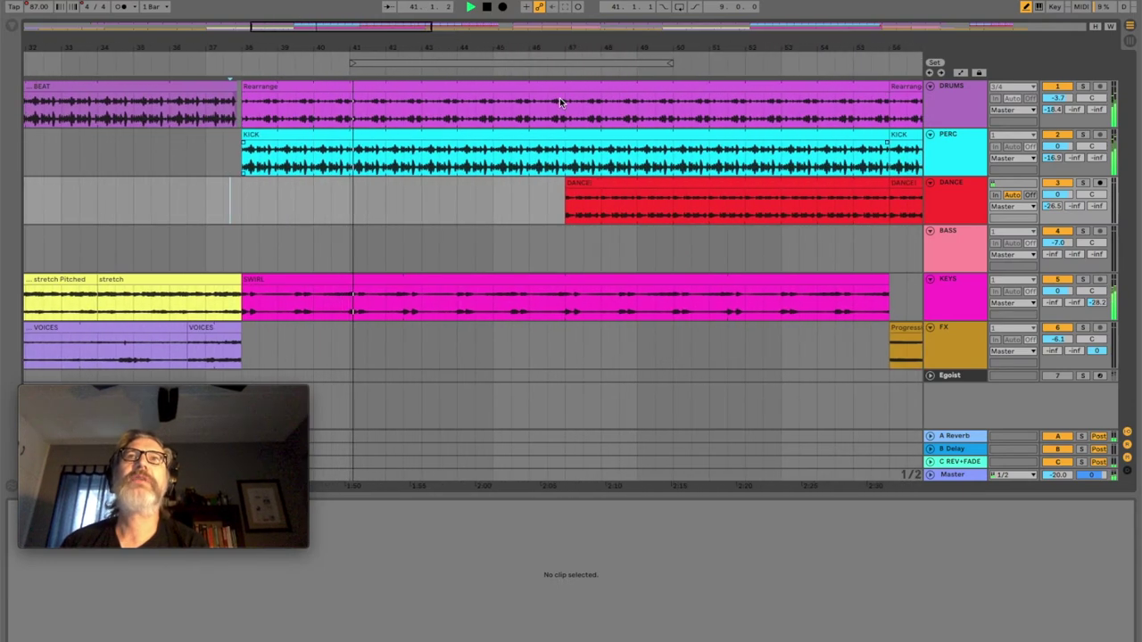
- Zoom out and play the song from a later start point on the BASS lane
drag(577, 41, 413, 9)
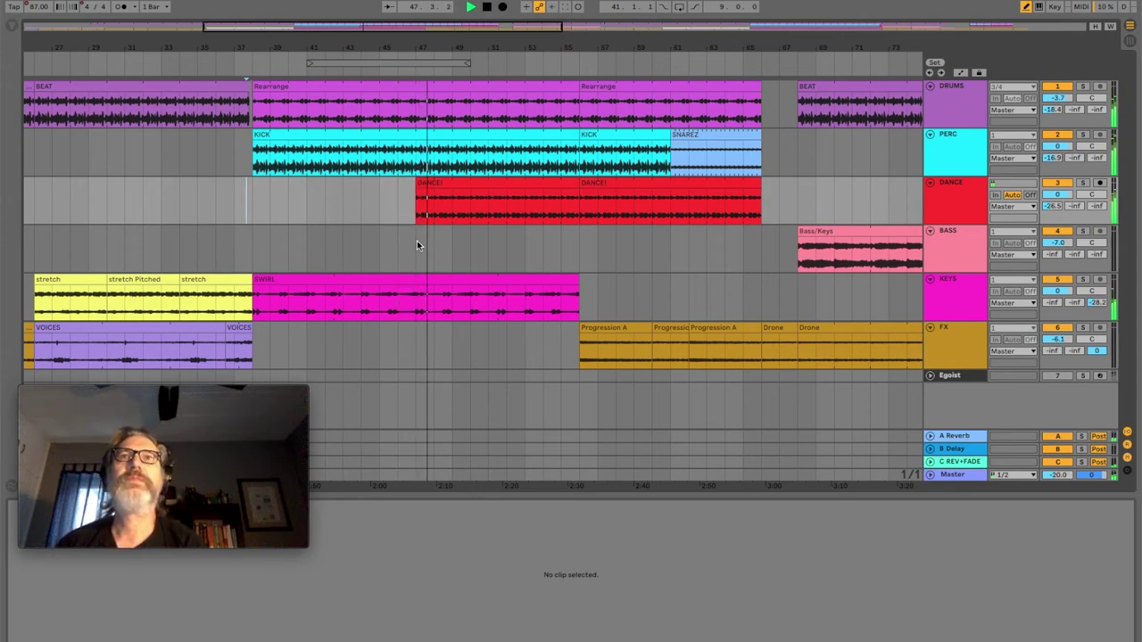
click(653, 250)
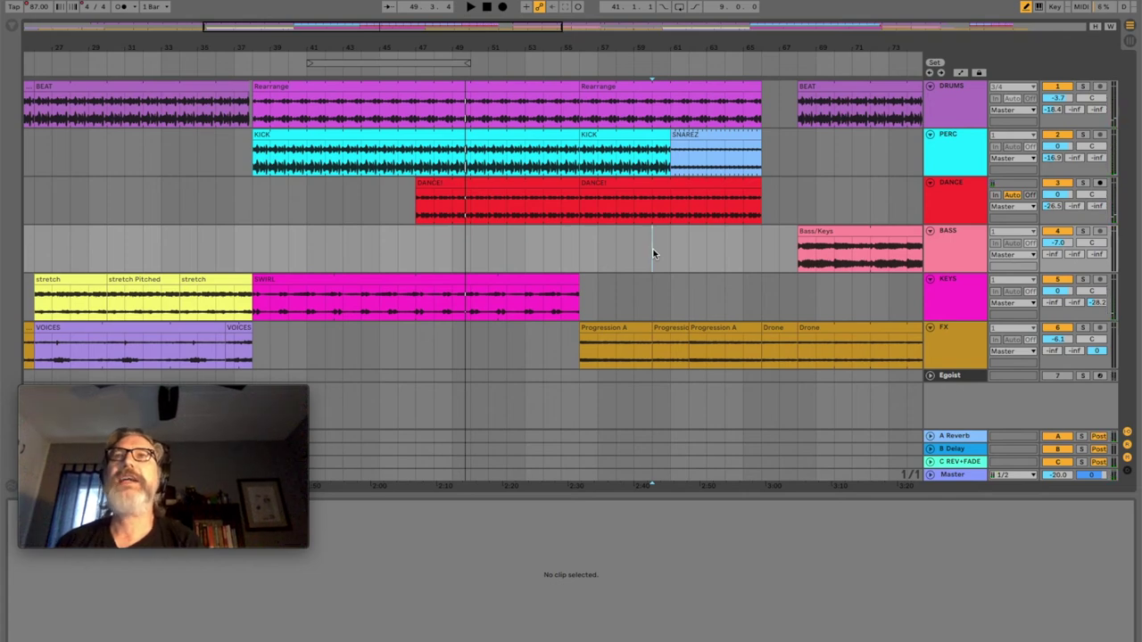
key(space)
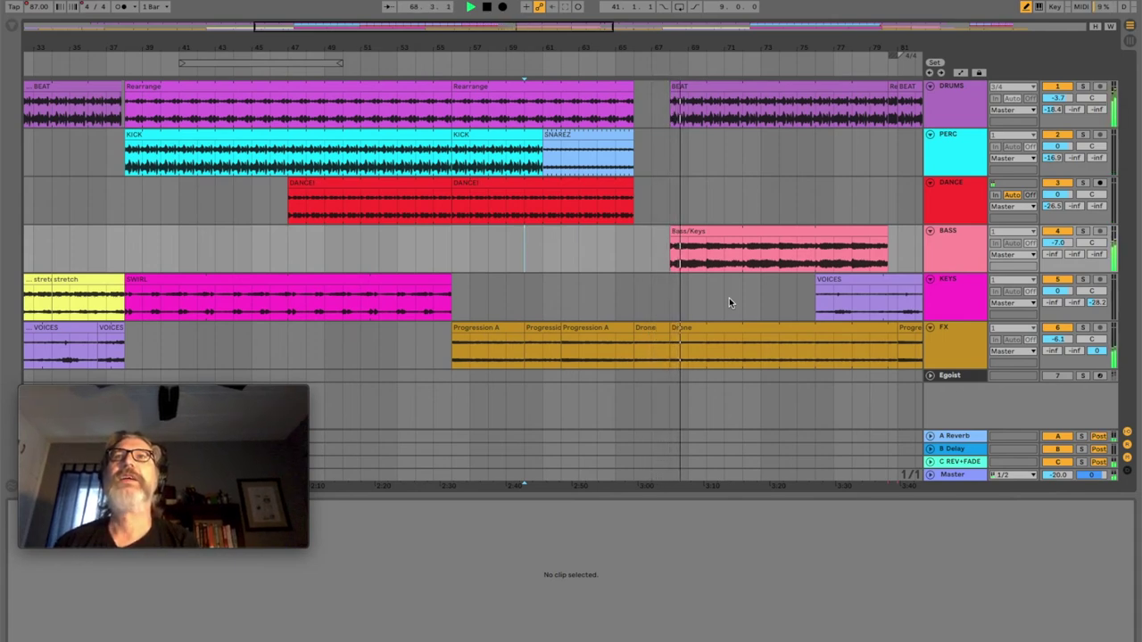
- Zoom the arrangement out to show roughly bars 21 to 141
scroll(664, 287, right, 10)
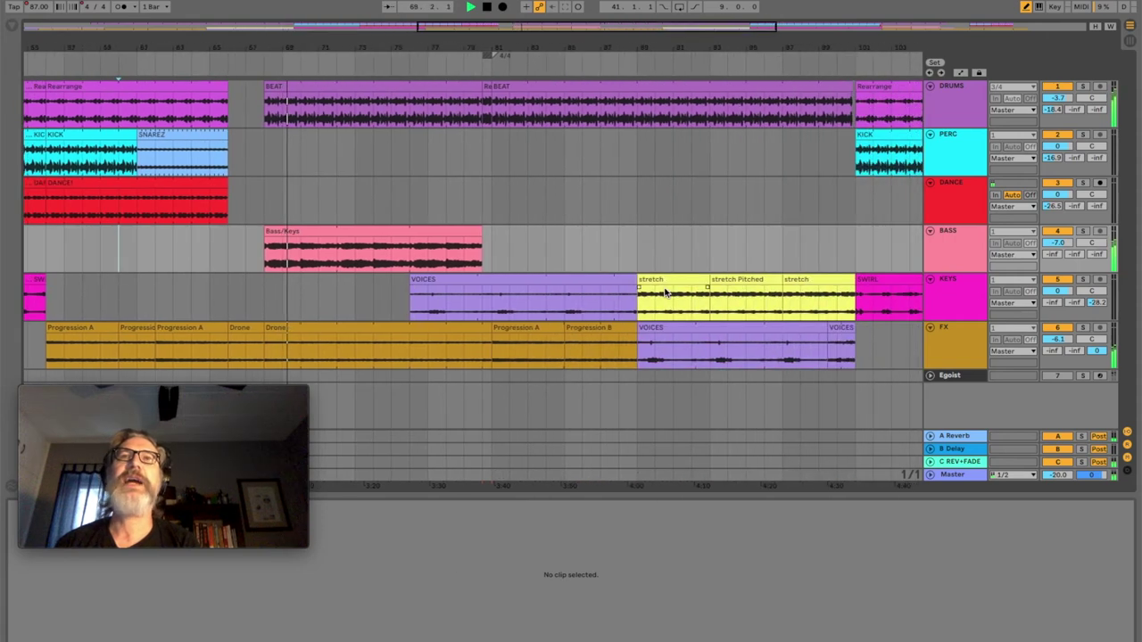
drag(614, 44, 614, 27)
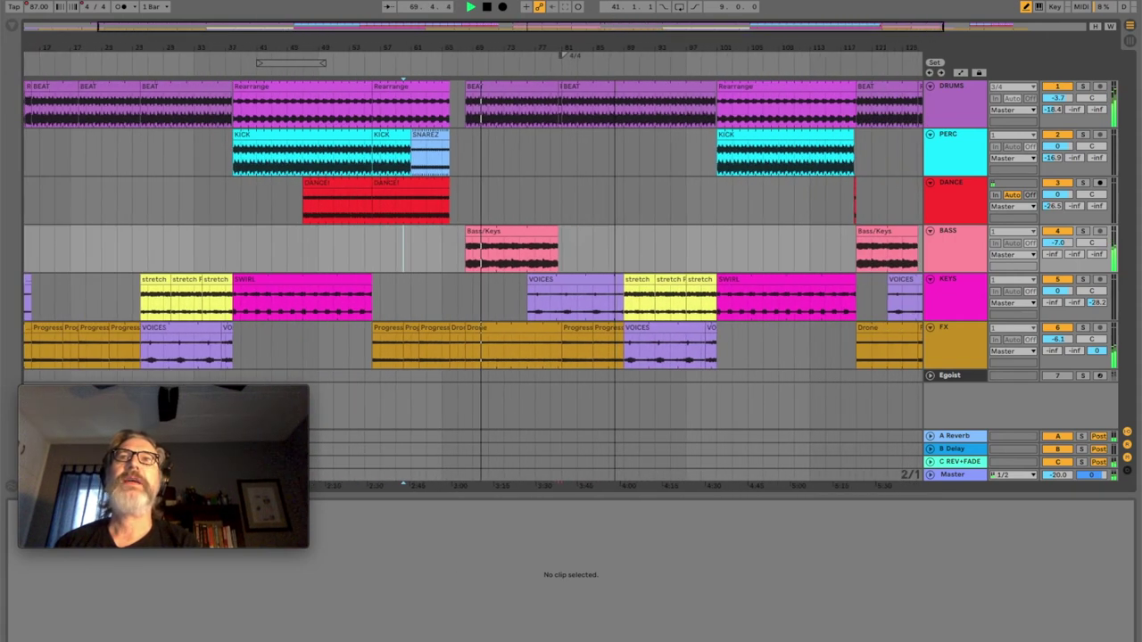
key(minus)
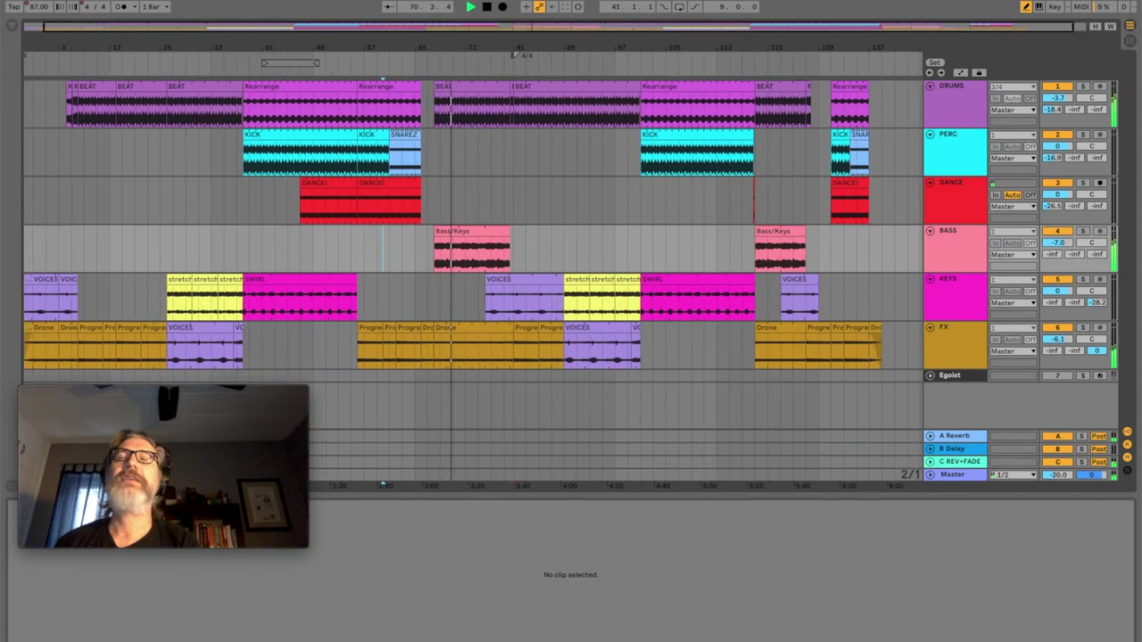
drag(582, 44, 582, 32)
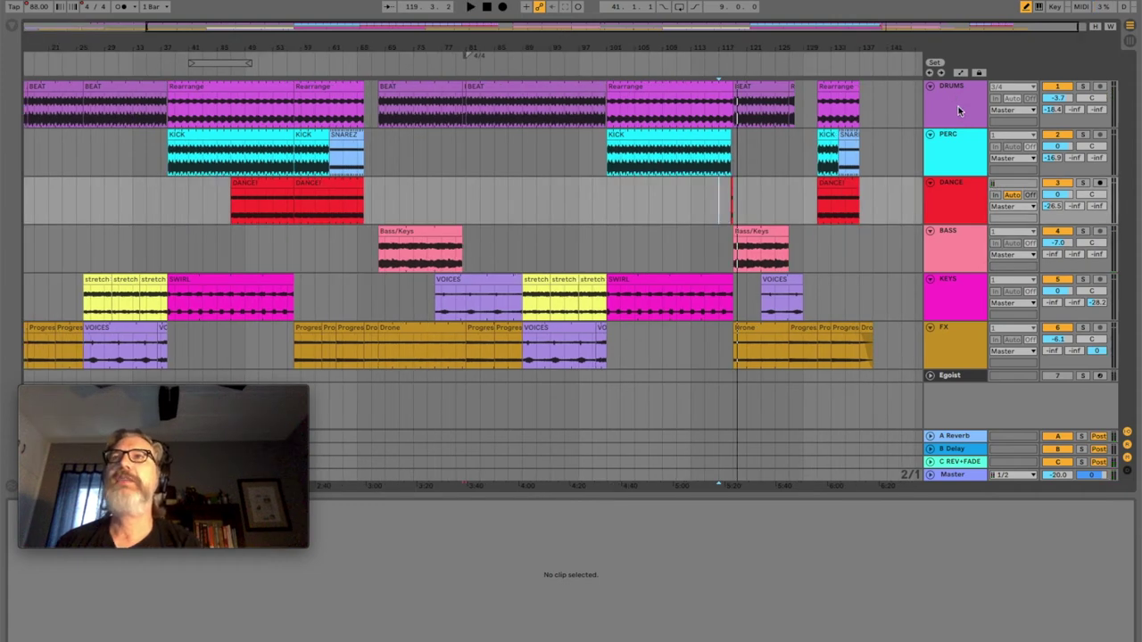
- Inspect the effect devices on the DRUMS and PERC tracks
click(959, 106)
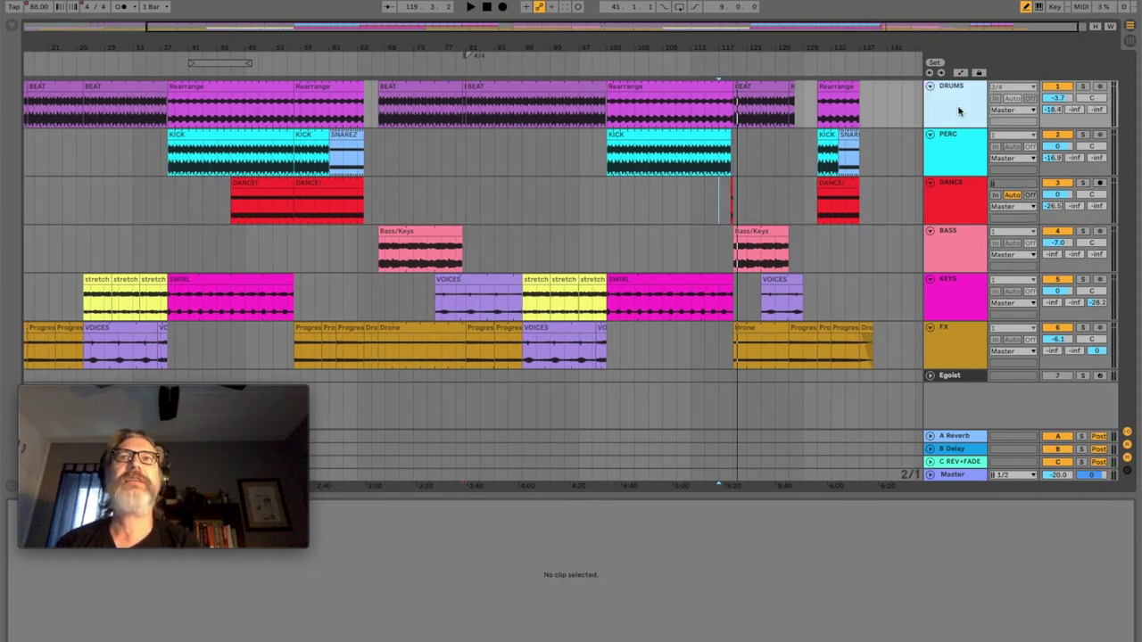
mouse_move(274, 473)
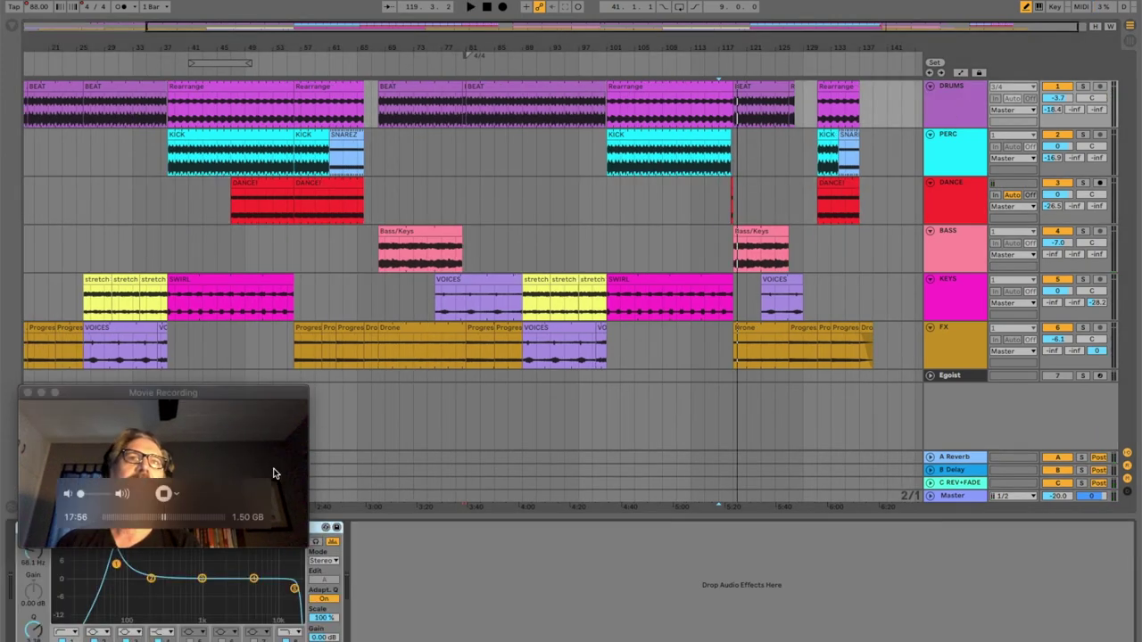
drag(253, 394, 252, 367)
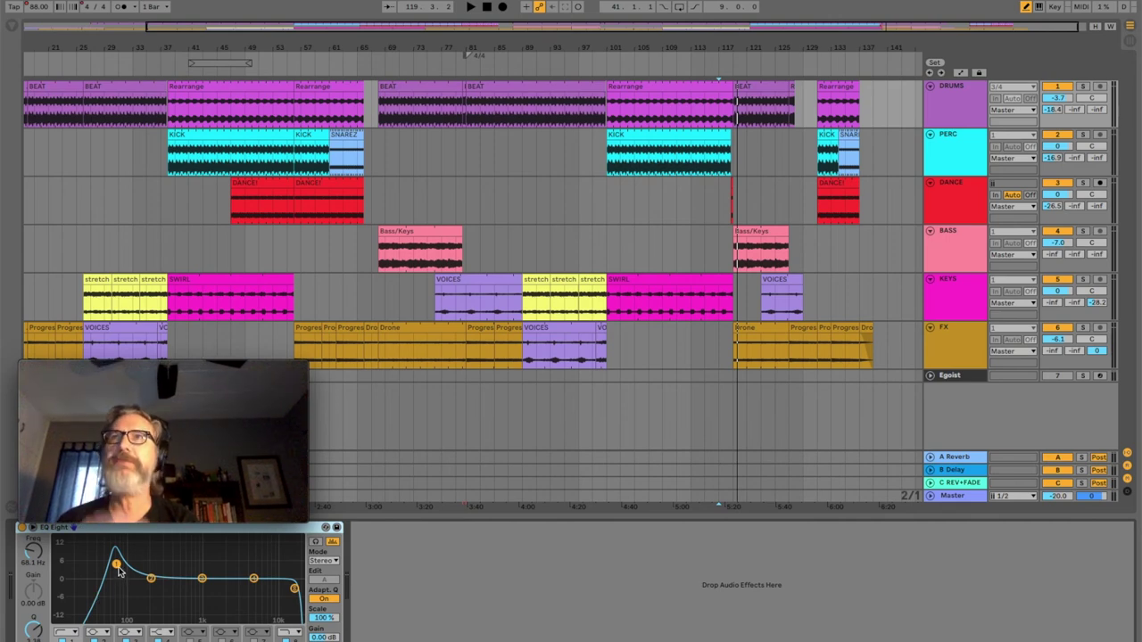
click(960, 160)
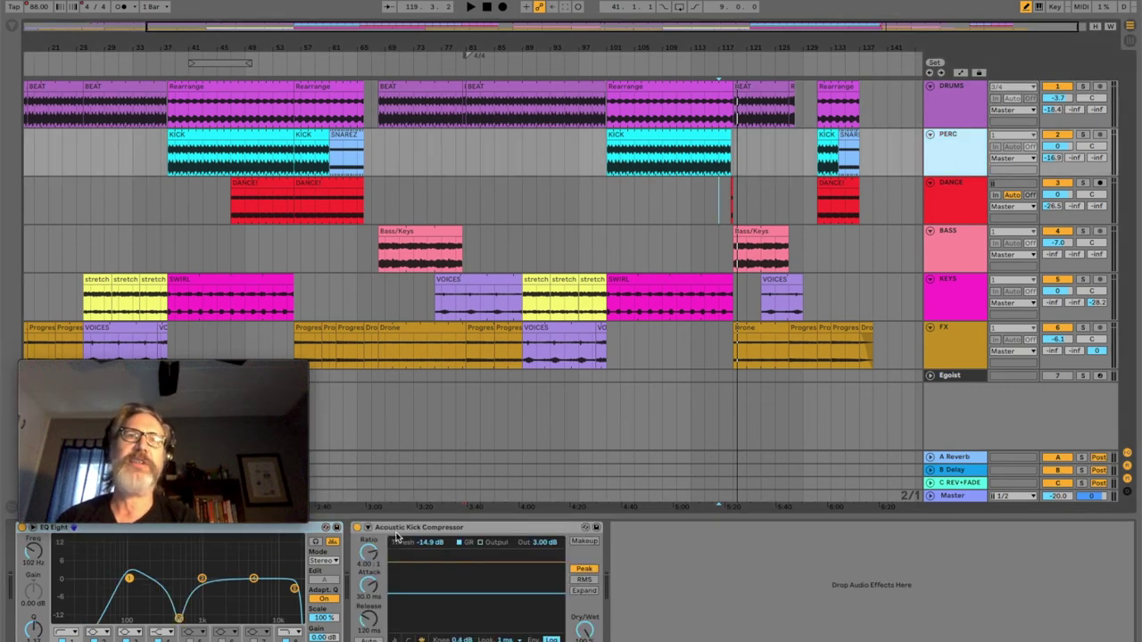
click(202, 611)
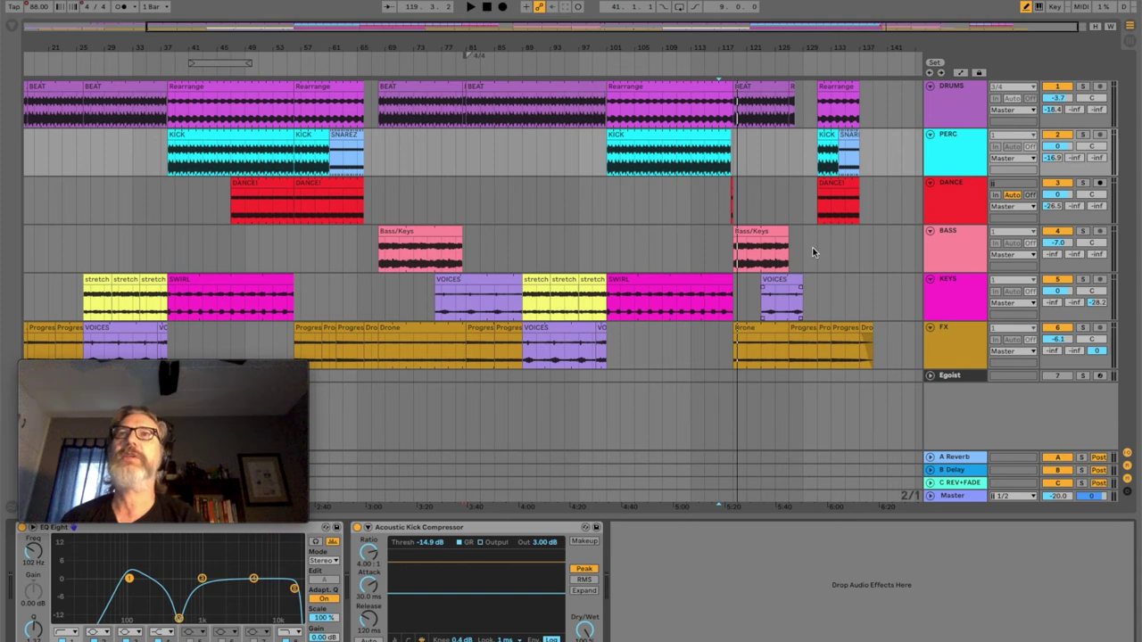
- Check DANCE, BASS (EQ Eight at 56.2 Hz), KEYS and FX, which hold no effects
click(960, 202)
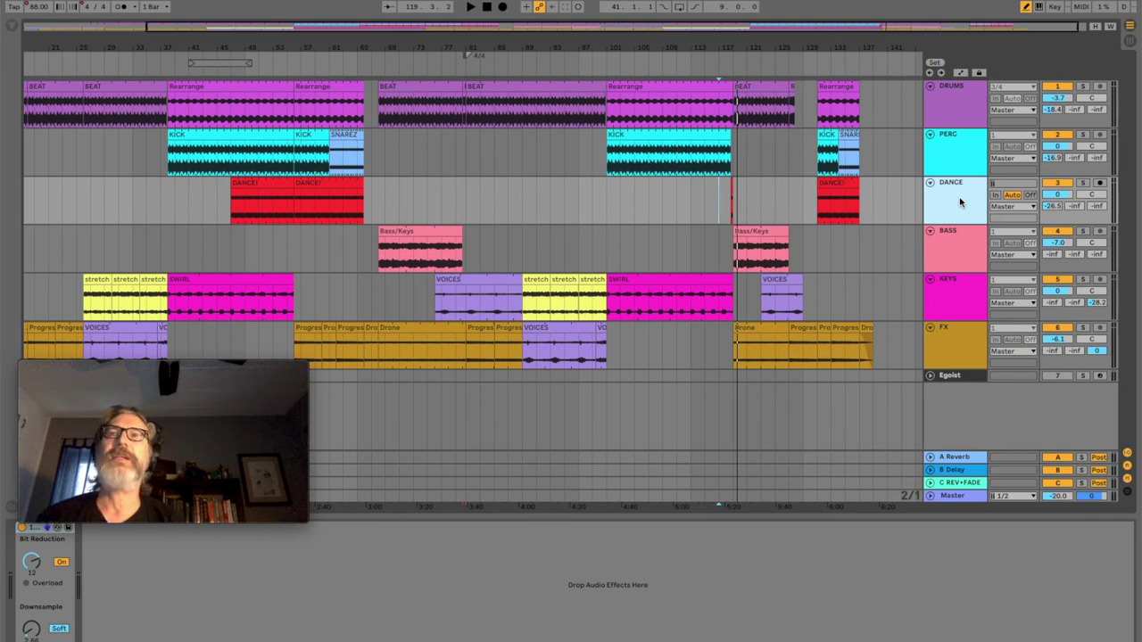
click(961, 258)
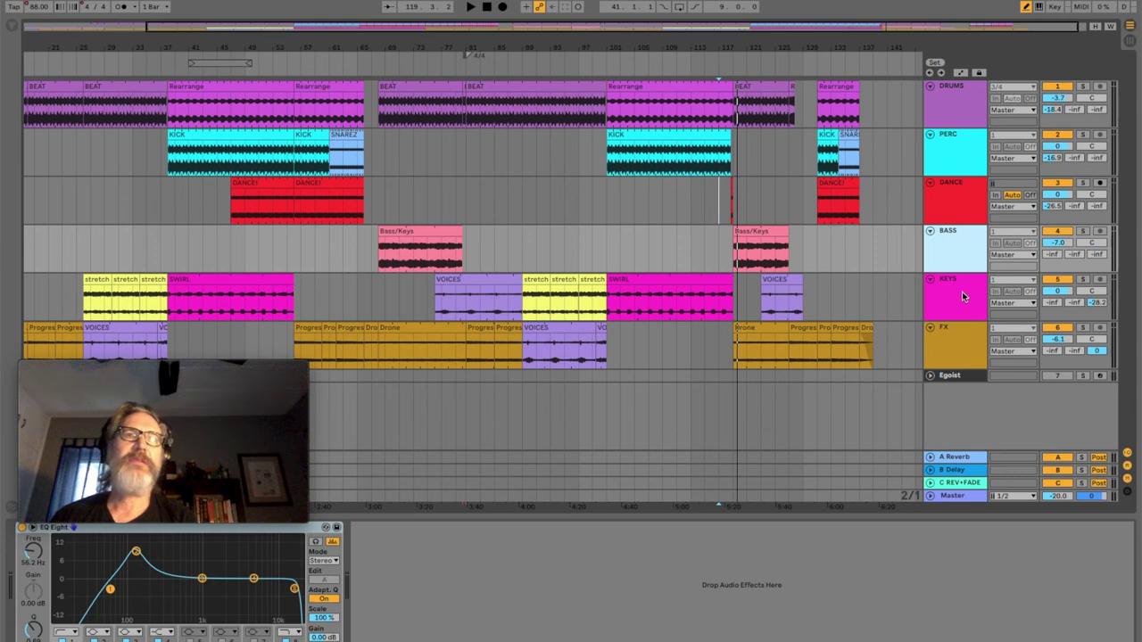
click(962, 294)
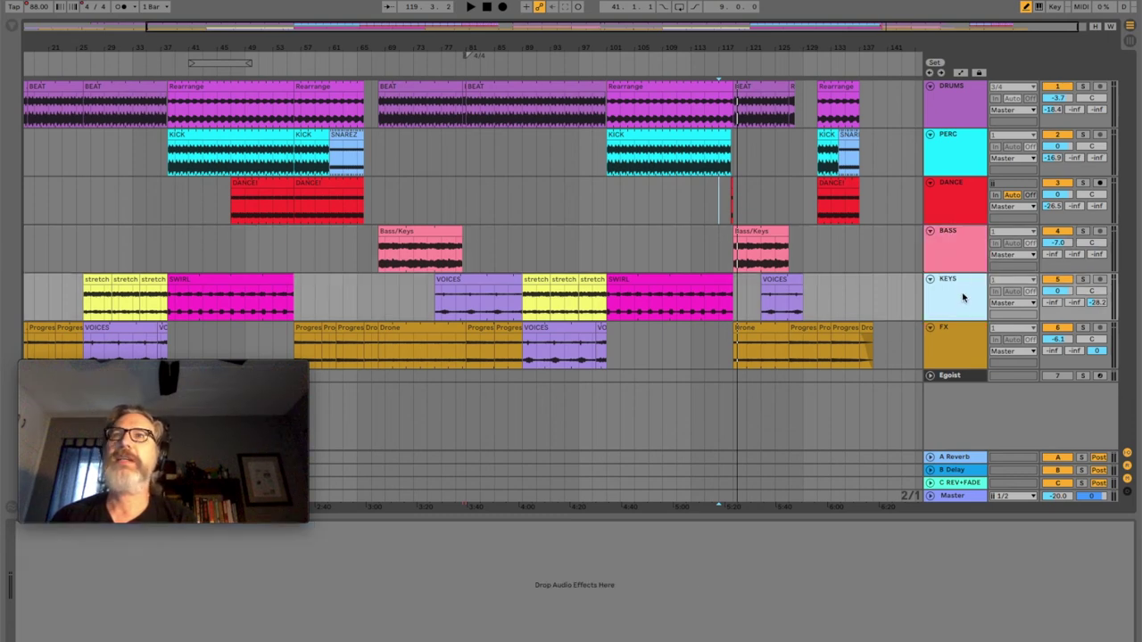
click(968, 351)
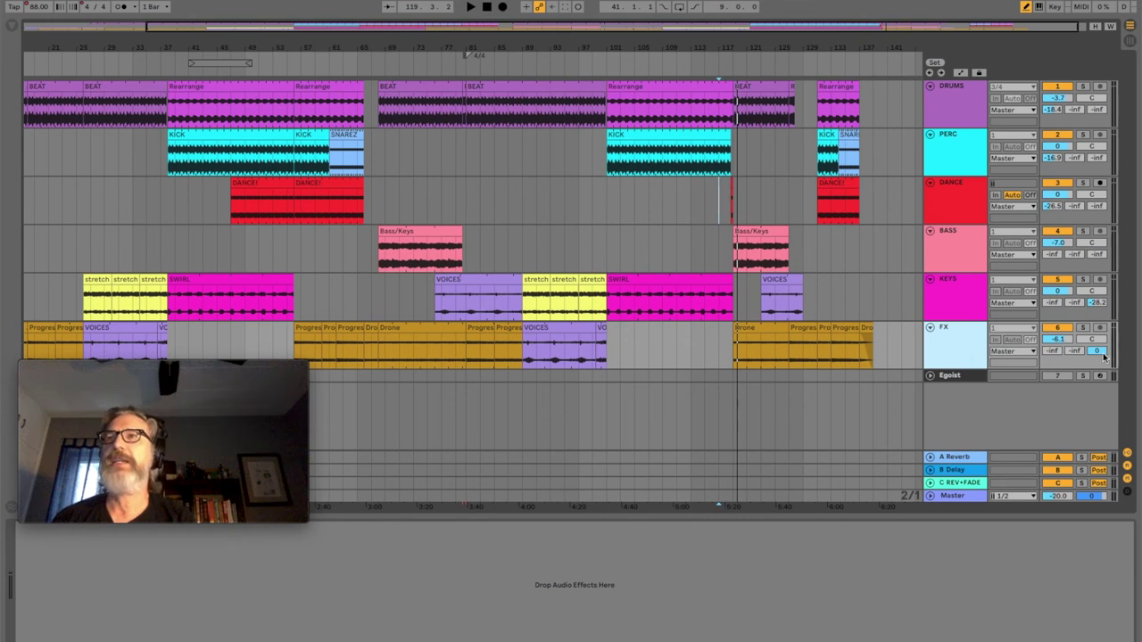
- Show the C REV+FADE return's devices, then the Master's Mastering – Make It Loud and -3.00 dB Limiter
click(959, 483)
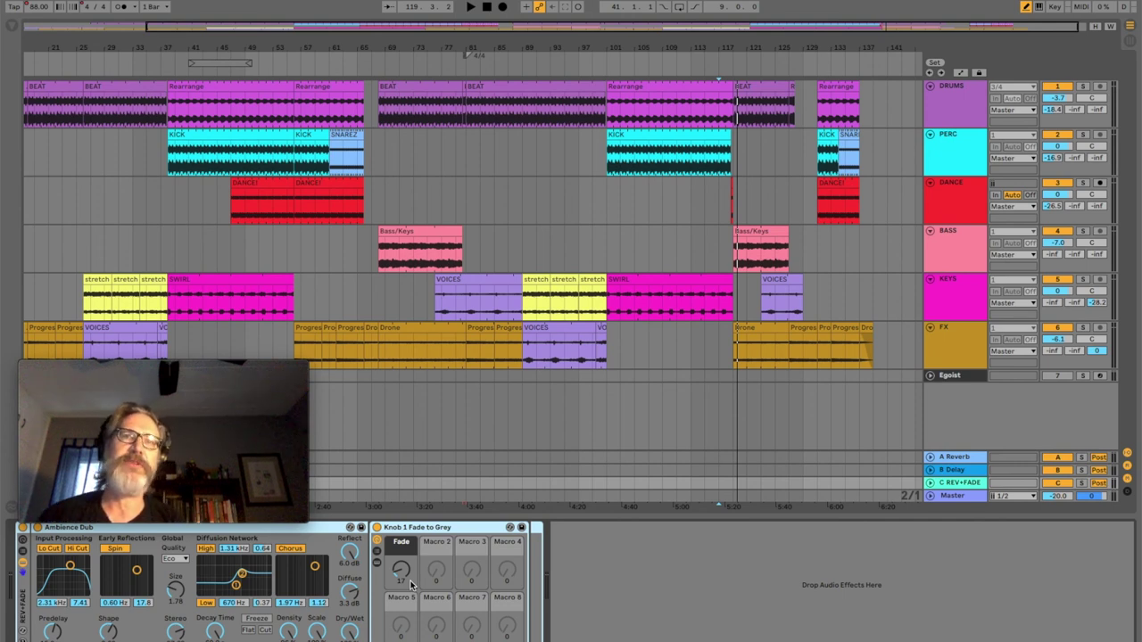
click(953, 496)
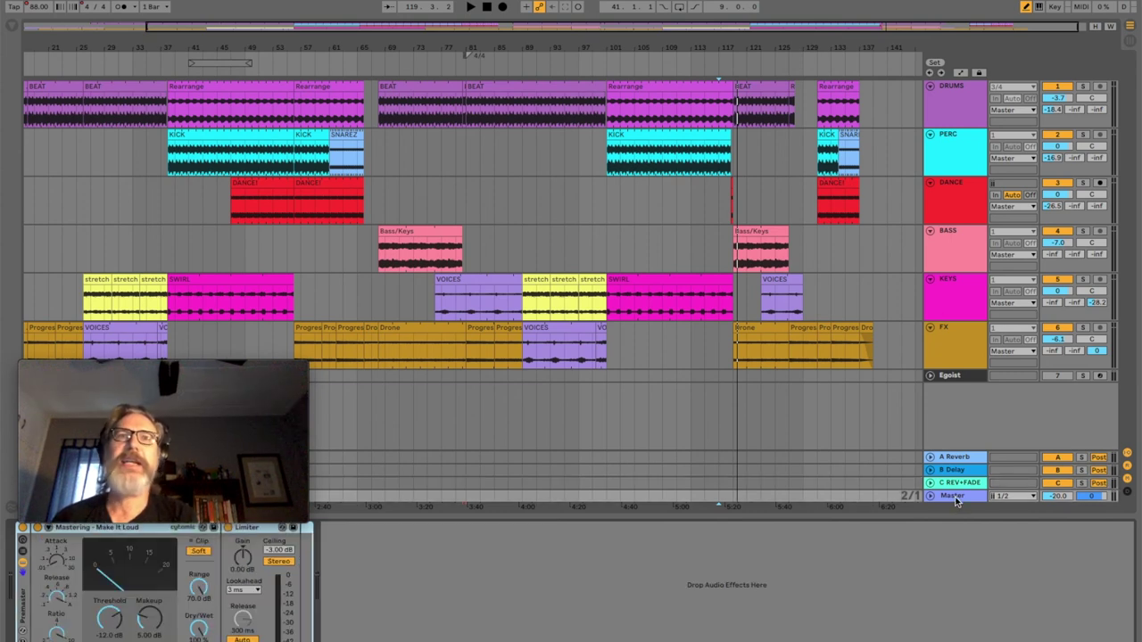